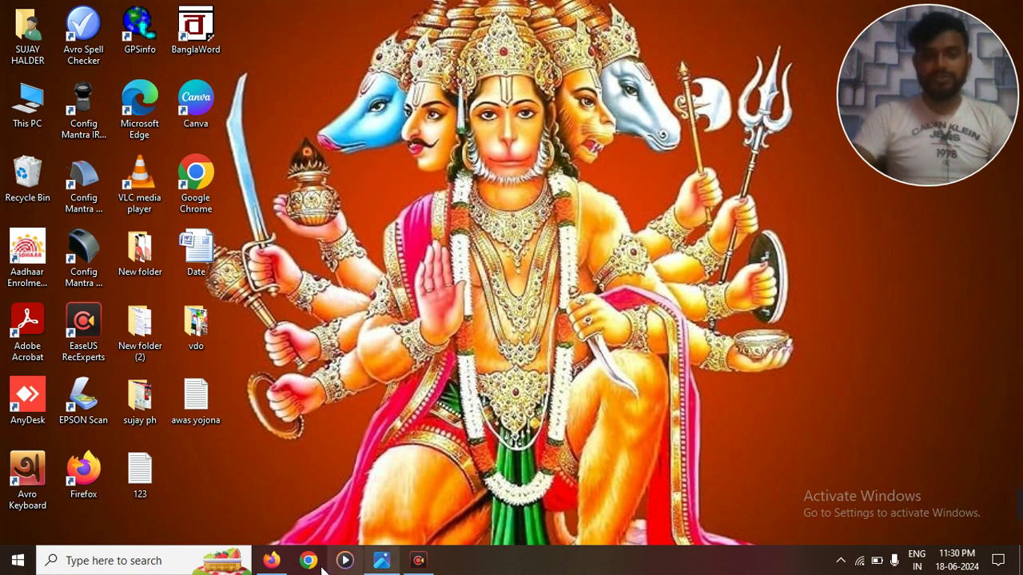
# - Switch to Firefox, which holds the Pradhan Mantri Awaas Yojana-Gramin home page
pyautogui.click(272, 561)
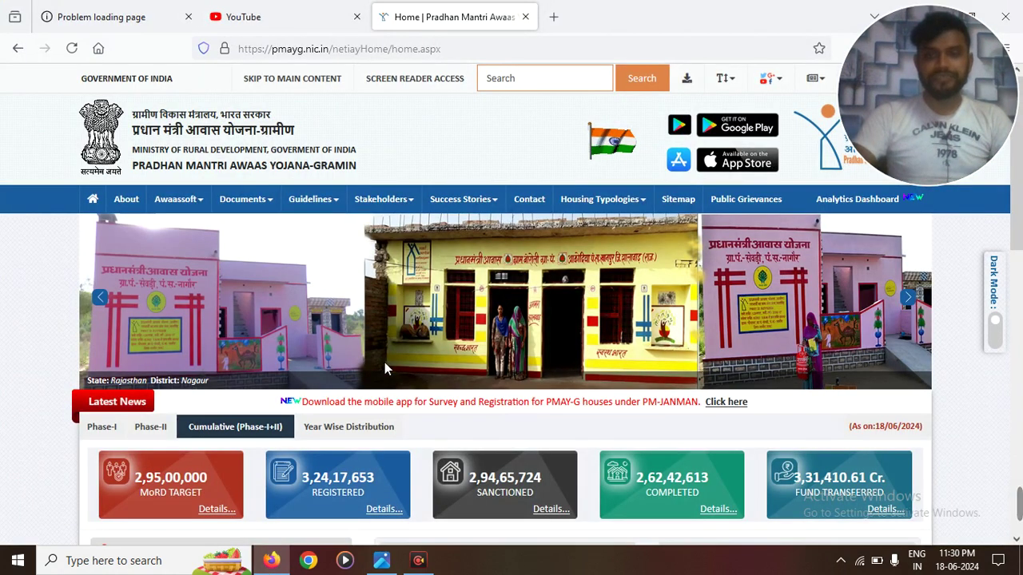
pyautogui.click(383, 199)
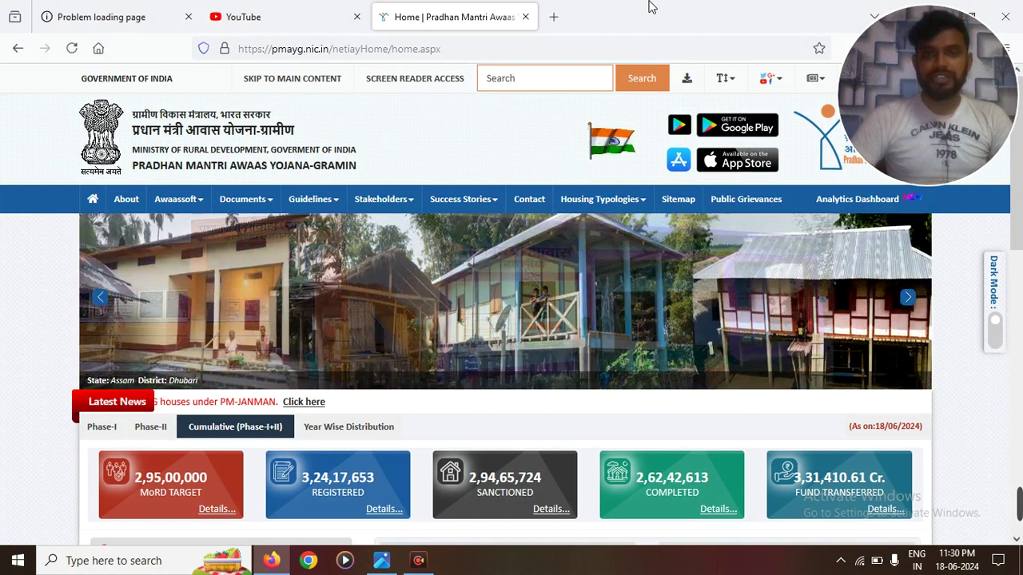
# - Outline the website address with a red annotation rectangle and remove the mark again
pyautogui.moveTo(1017, 523)
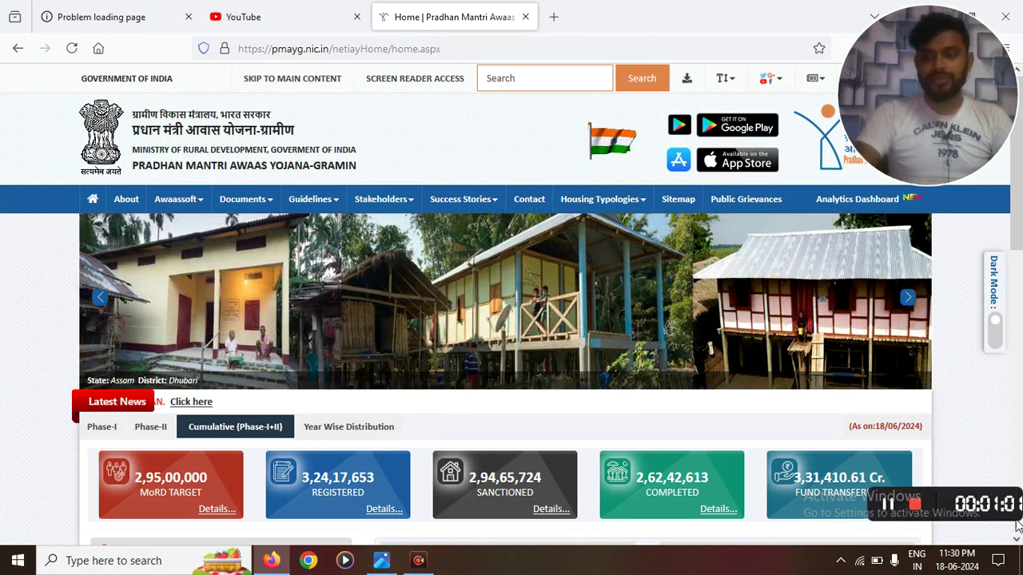
pyautogui.click(962, 505)
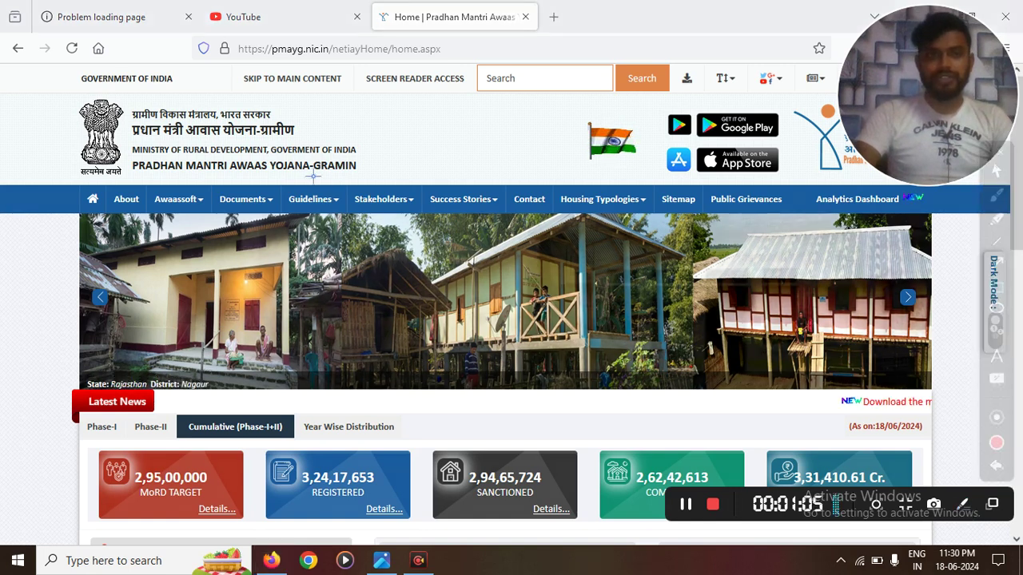
pyautogui.moveTo(202, 31)
pyautogui.mouseDown()
pyautogui.moveTo(454, 48)
pyautogui.moveTo(480, 66)
pyautogui.mouseUp()
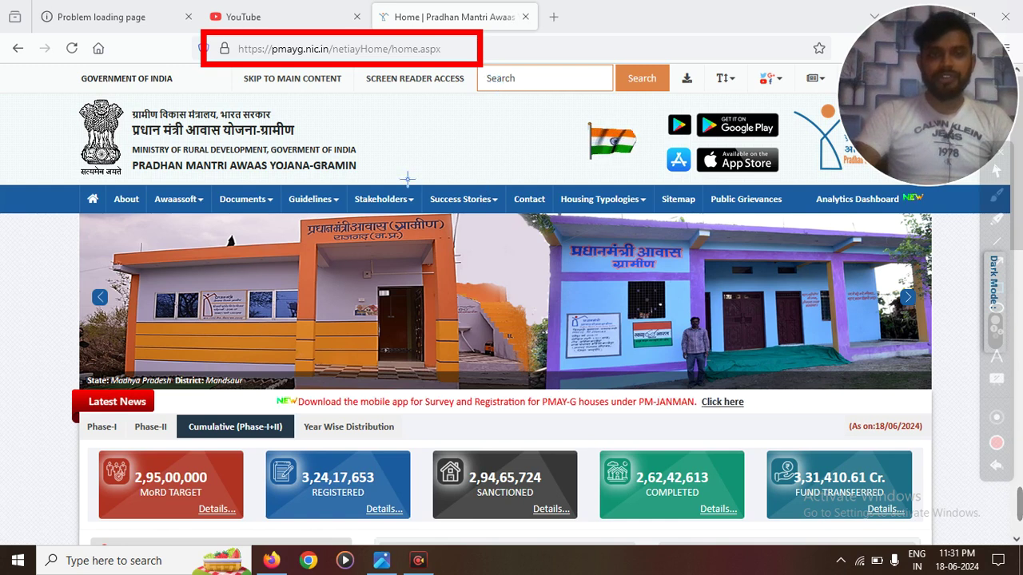
pyautogui.click(998, 465)
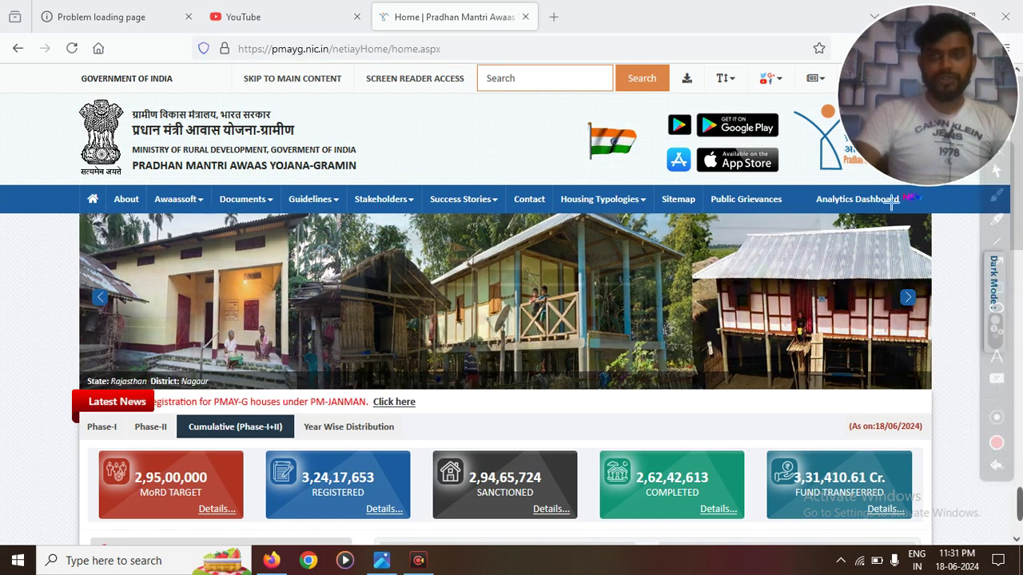
# - Open the IAY/PMAYG Beneficiary search page for stakeholders
pyautogui.click(395, 201)
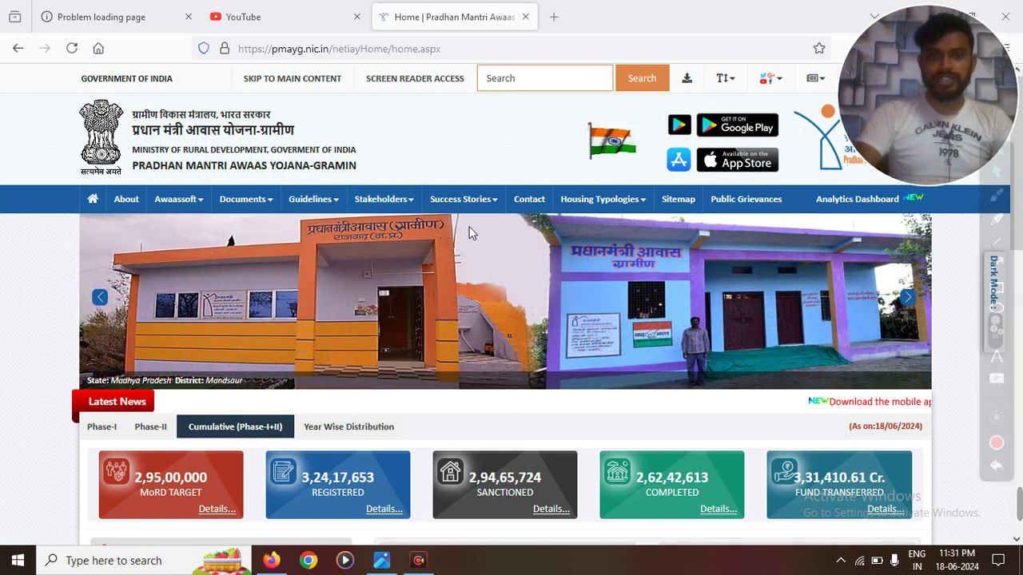
pyautogui.moveTo(383, 201)
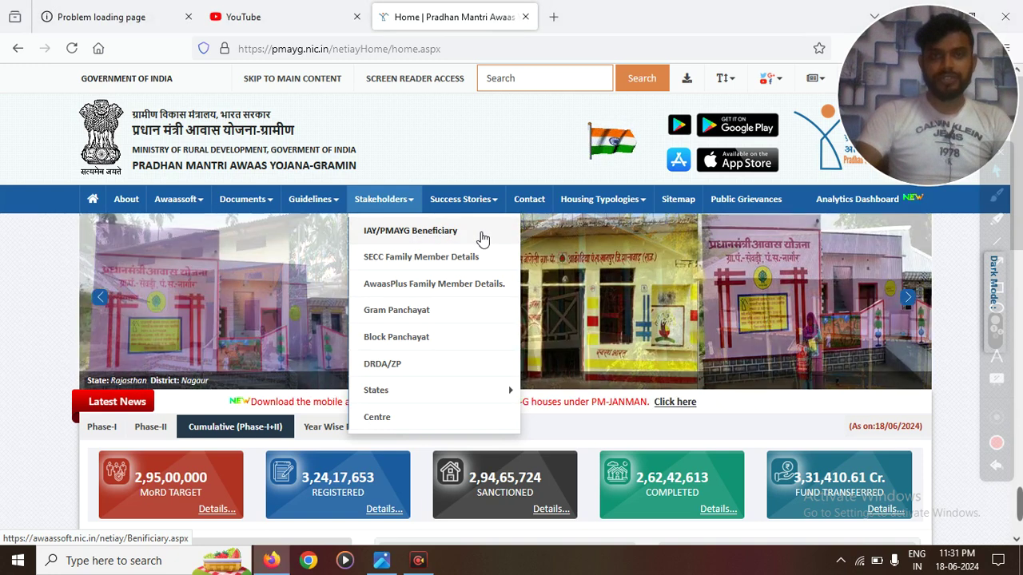
pyautogui.click(481, 238)
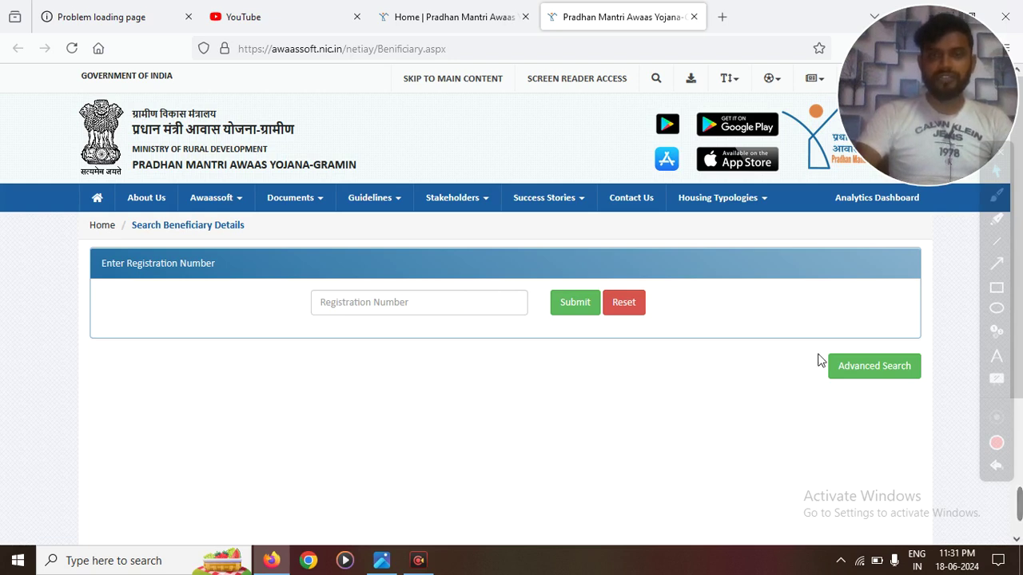
# - Mark the Registration Number field and the Advanced Search option with red rectangles and clear all the marks
pyautogui.click(995, 289)
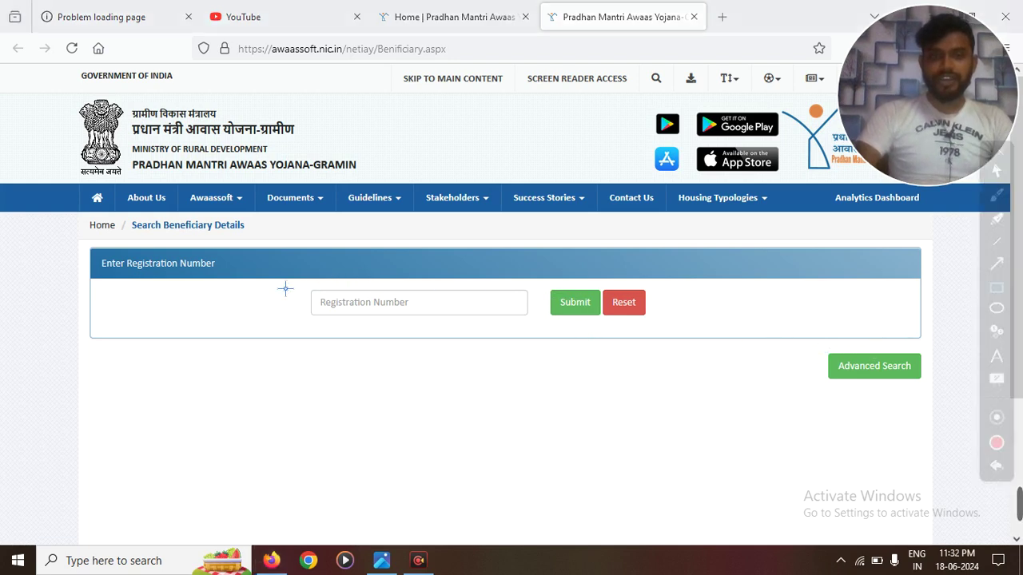
pyautogui.moveTo(285, 289); pyautogui.dragTo(963, 420)
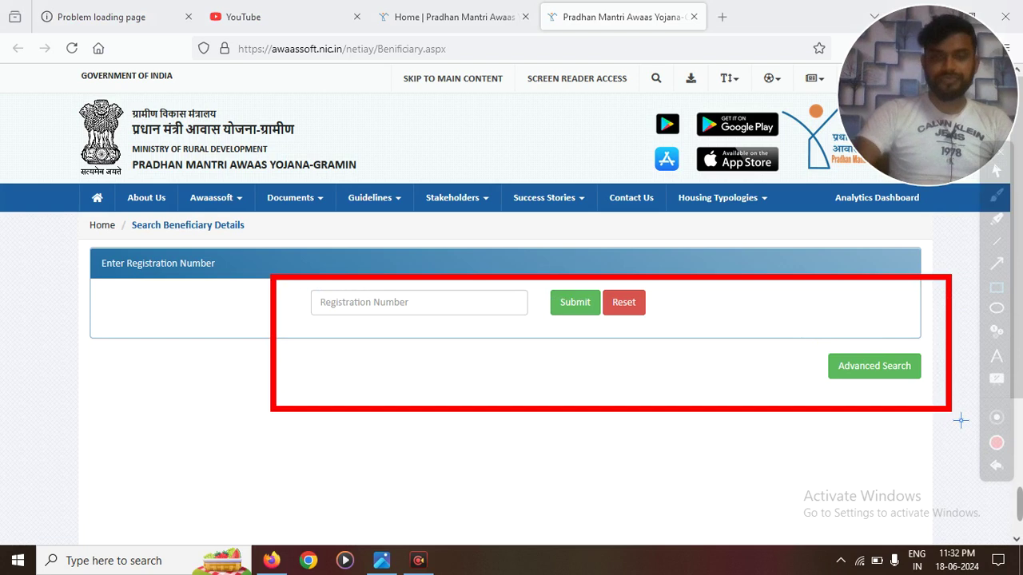
pyautogui.moveTo(397, 338)
pyautogui.mouseDown()
pyautogui.moveTo(388, 336)
pyautogui.moveTo(620, 340)
pyautogui.moveTo(567, 345)
pyautogui.mouseUp()
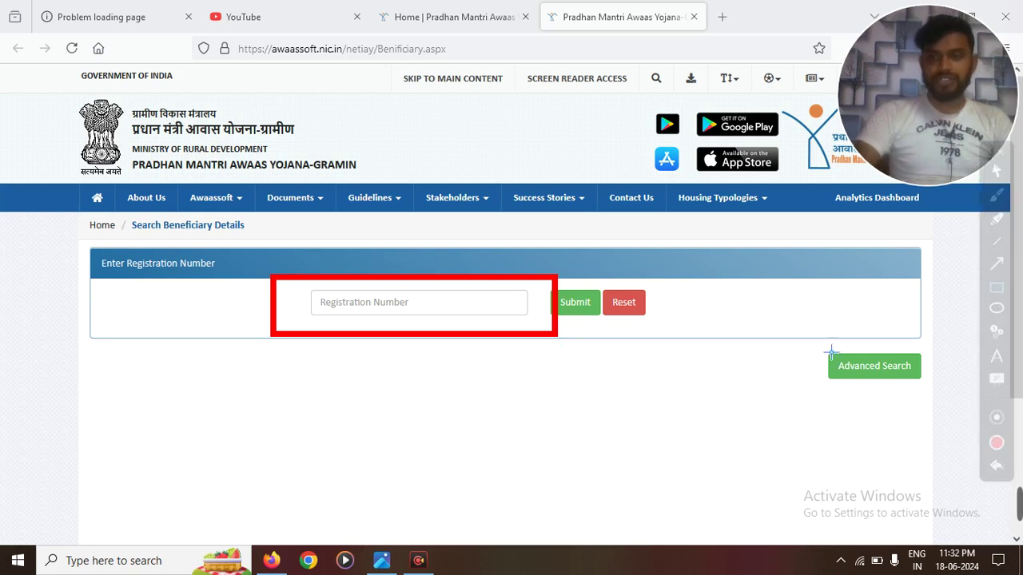
pyautogui.moveTo(817, 339)
pyautogui.mouseDown()
pyautogui.moveTo(850, 371)
pyautogui.moveTo(941, 402)
pyautogui.mouseUp()
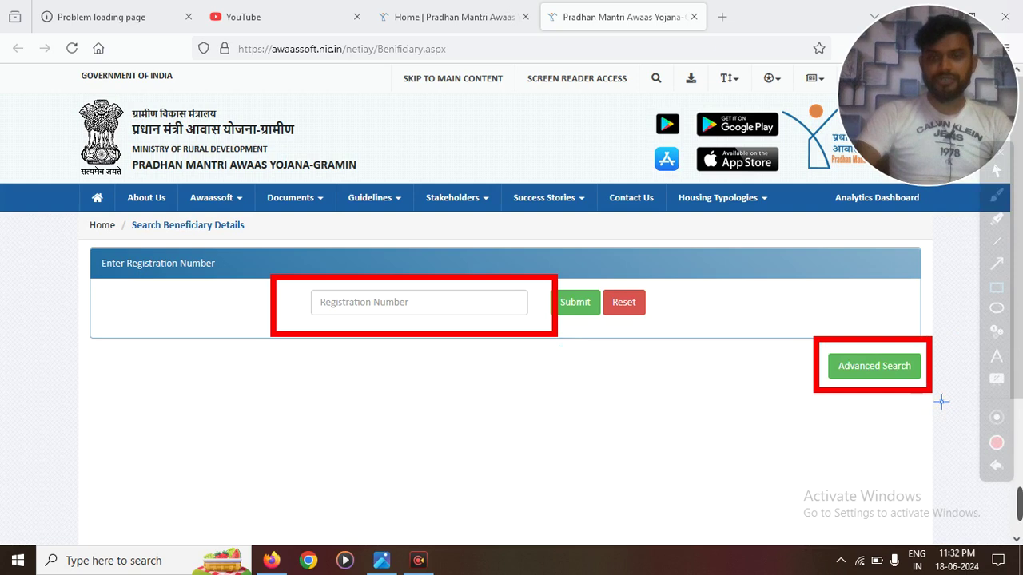
pyautogui.moveTo(823, 364); pyautogui.dragTo(887, 364)
pyautogui.moveTo(941, 393); pyautogui.dragTo(936, 388)
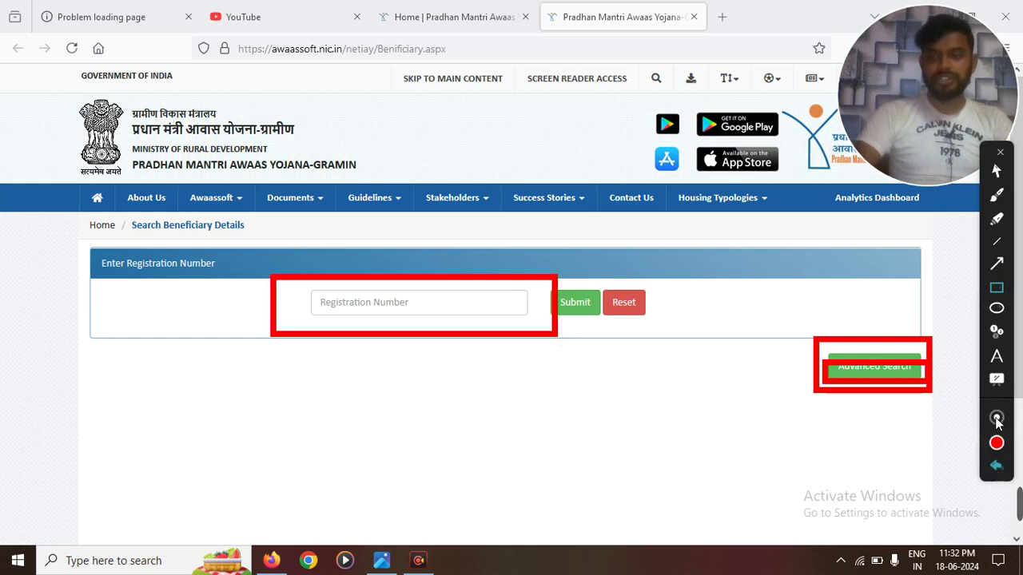
pyautogui.click(996, 468)
pyautogui.click(997, 467)
pyautogui.click(996, 468)
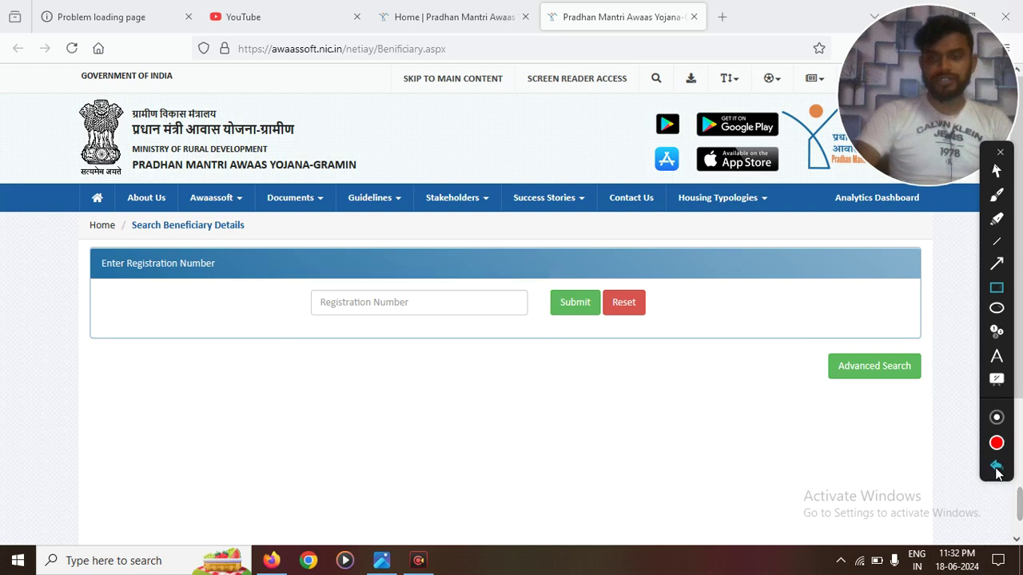
# - Leave annotation drawing and open the Advanced Search form for beneficiaries
pyautogui.click(997, 170)
pyautogui.click(861, 374)
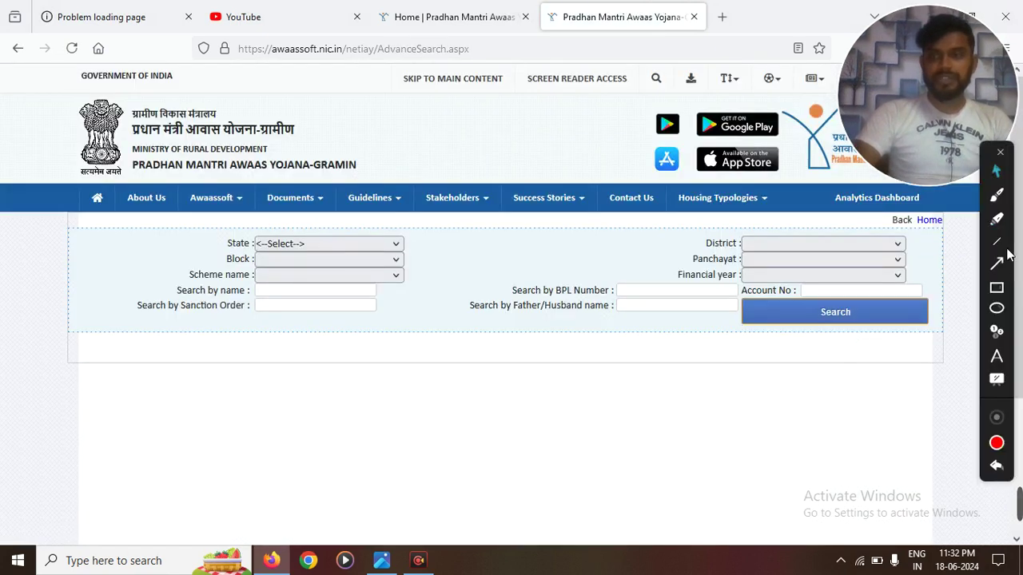
# - Outline the State and District fields of the search form with red annotation rectangles
pyautogui.click(997, 288)
pyautogui.moveTo(245, 230)
pyautogui.mouseDown()
pyautogui.moveTo(335, 258)
pyautogui.moveTo(410, 256)
pyautogui.mouseUp()
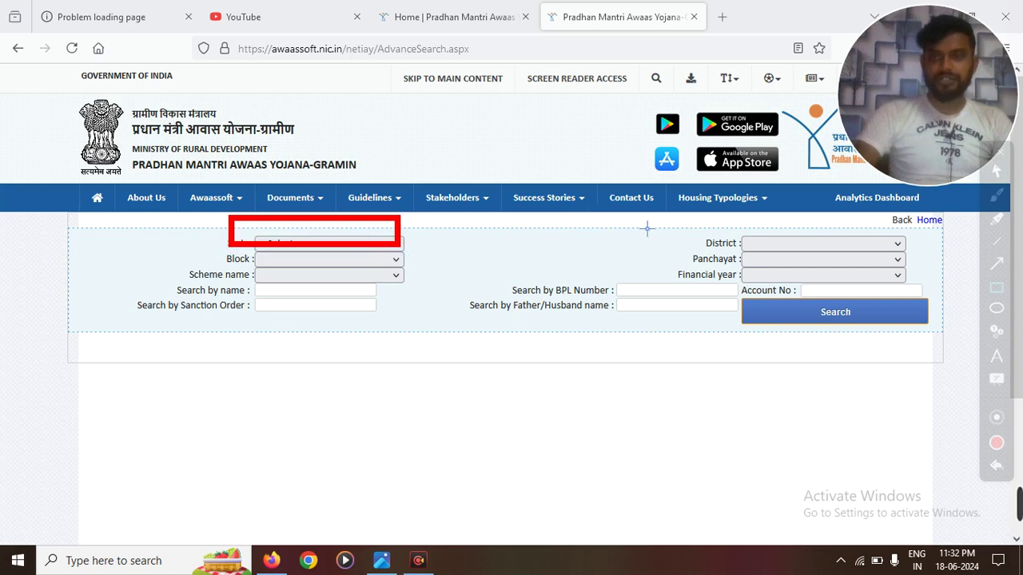
pyautogui.moveTo(642, 214); pyautogui.dragTo(925, 253)
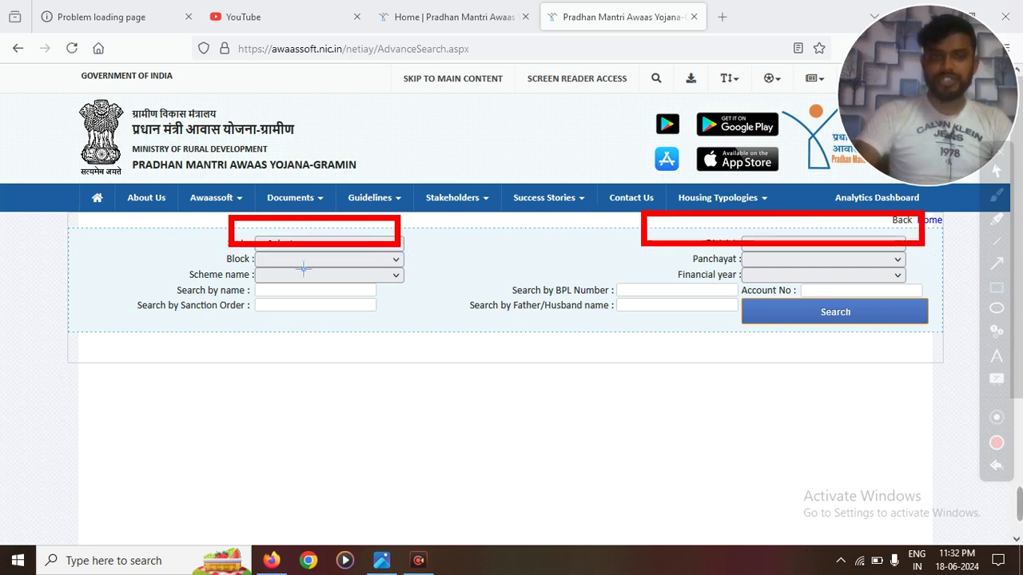
# - Mark the remaining search fields, from Block to Father/Husband name, with red brush strokes and circle Search
pyautogui.click(997, 214)
pyautogui.moveTo(266, 259); pyautogui.dragTo(304, 259)
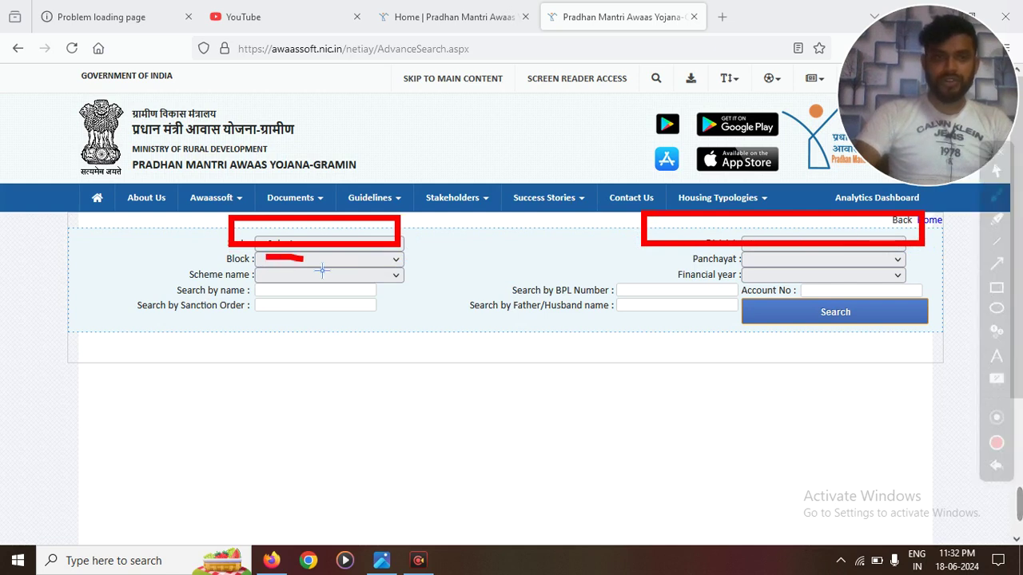
pyautogui.moveTo(743, 258); pyautogui.dragTo(823, 261)
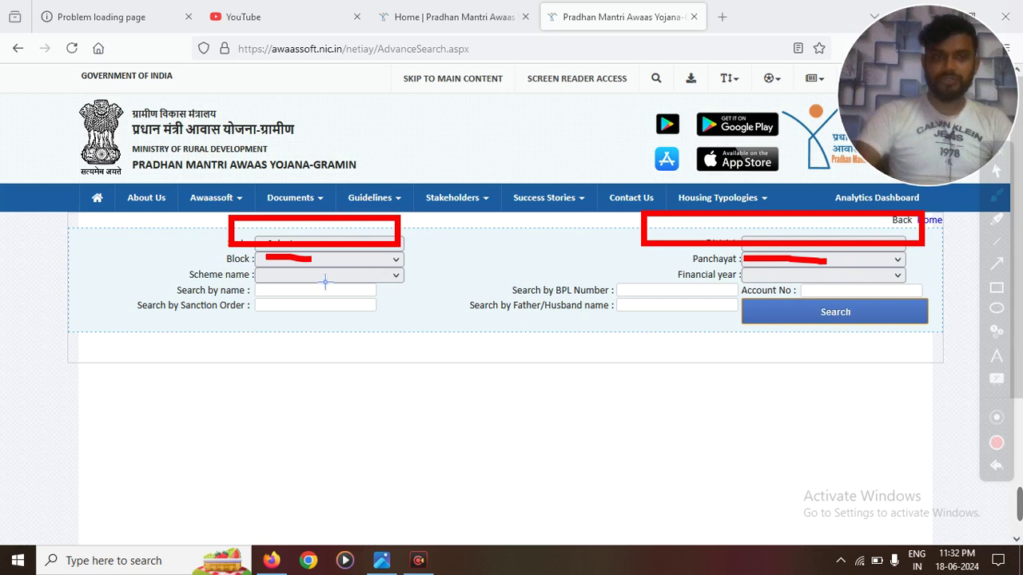
pyautogui.moveTo(293, 273); pyautogui.dragTo(337, 273)
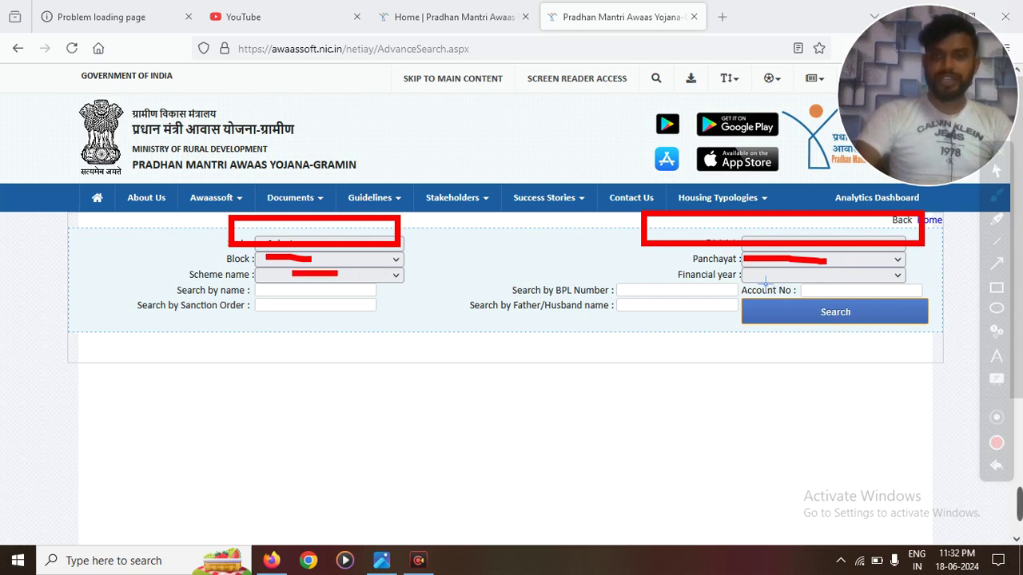
pyautogui.moveTo(753, 272); pyautogui.dragTo(823, 275)
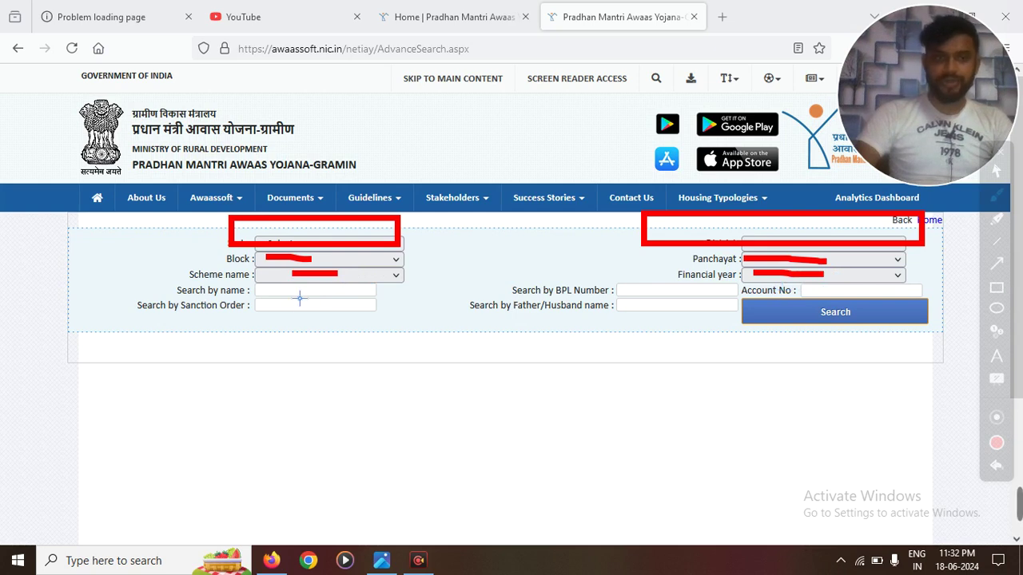
pyautogui.moveTo(278, 290); pyautogui.dragTo(333, 291)
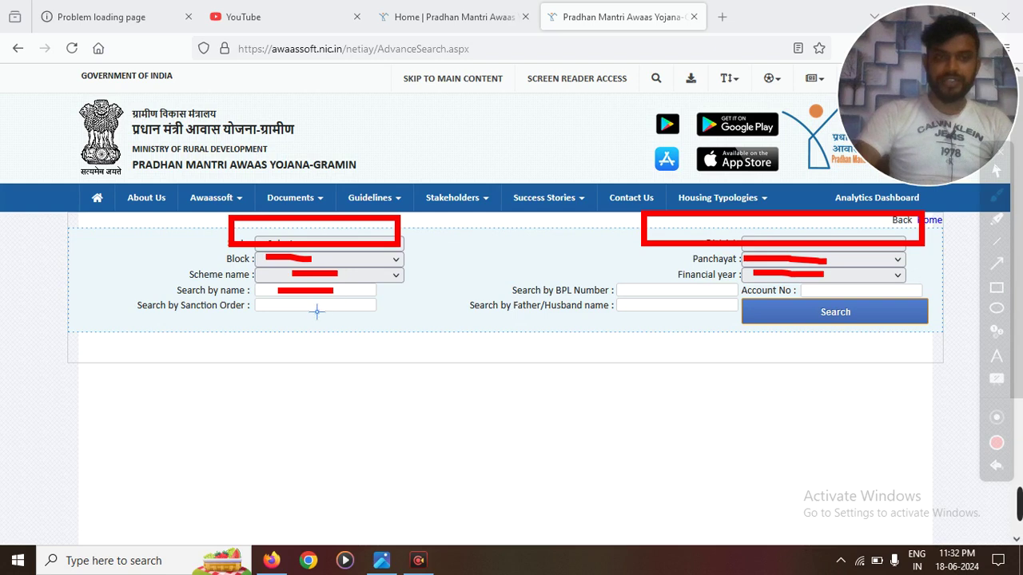
pyautogui.moveTo(272, 300); pyautogui.dragTo(347, 303)
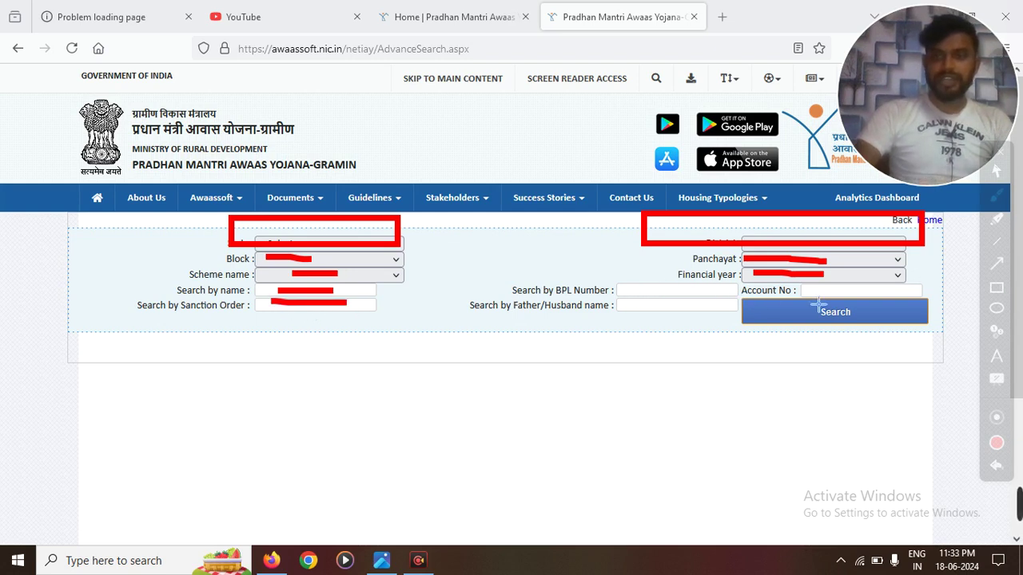
pyautogui.moveTo(808, 293); pyautogui.dragTo(910, 286)
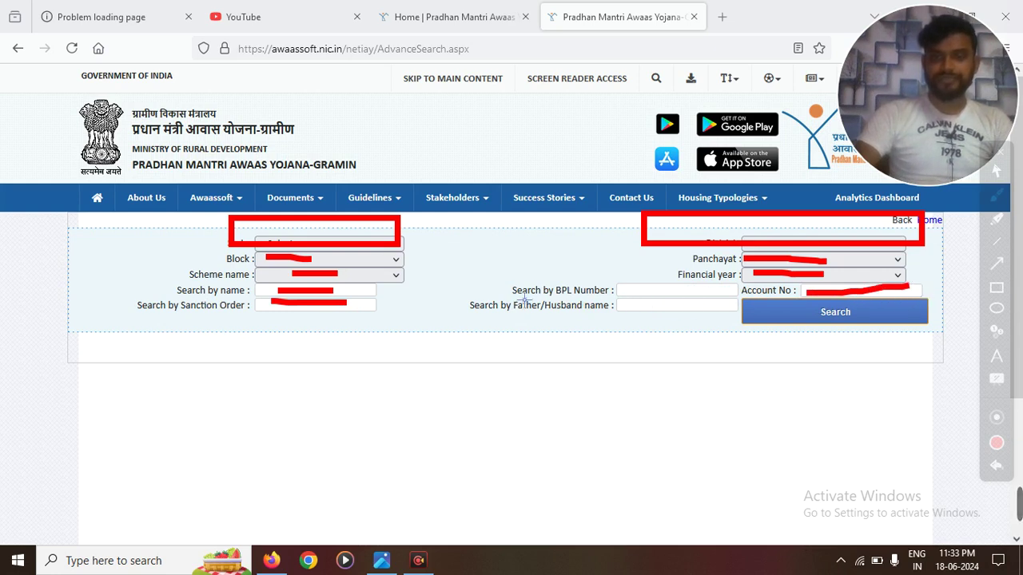
pyautogui.moveTo(503, 291)
pyautogui.mouseDown()
pyautogui.moveTo(621, 304)
pyautogui.moveTo(735, 300)
pyautogui.mouseUp()
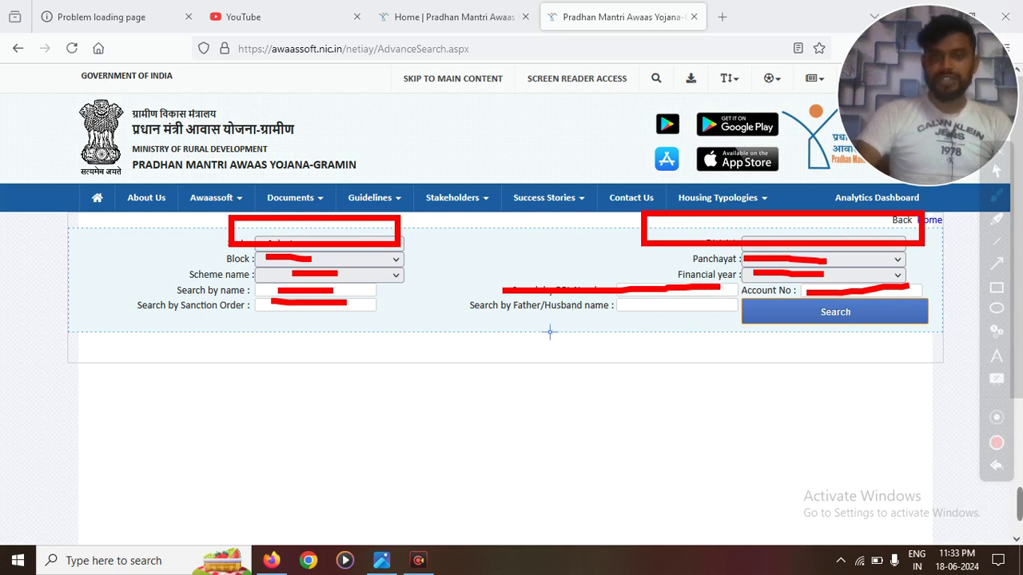
pyautogui.moveTo(655, 306); pyautogui.dragTo(691, 306)
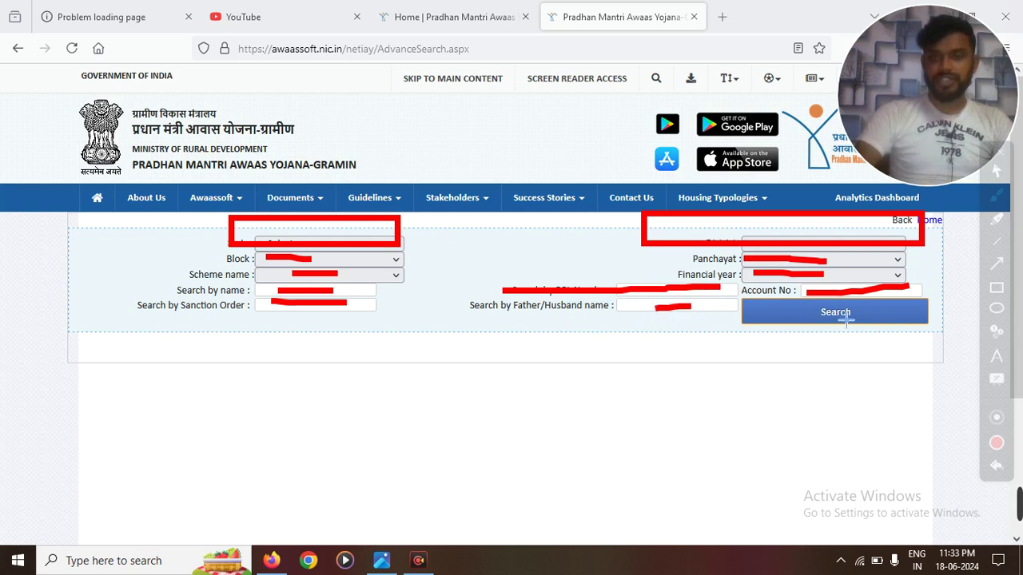
pyautogui.moveTo(830, 295)
pyautogui.mouseDown()
pyautogui.moveTo(835, 330)
pyautogui.moveTo(845, 299)
pyautogui.moveTo(827, 308)
pyautogui.mouseUp()
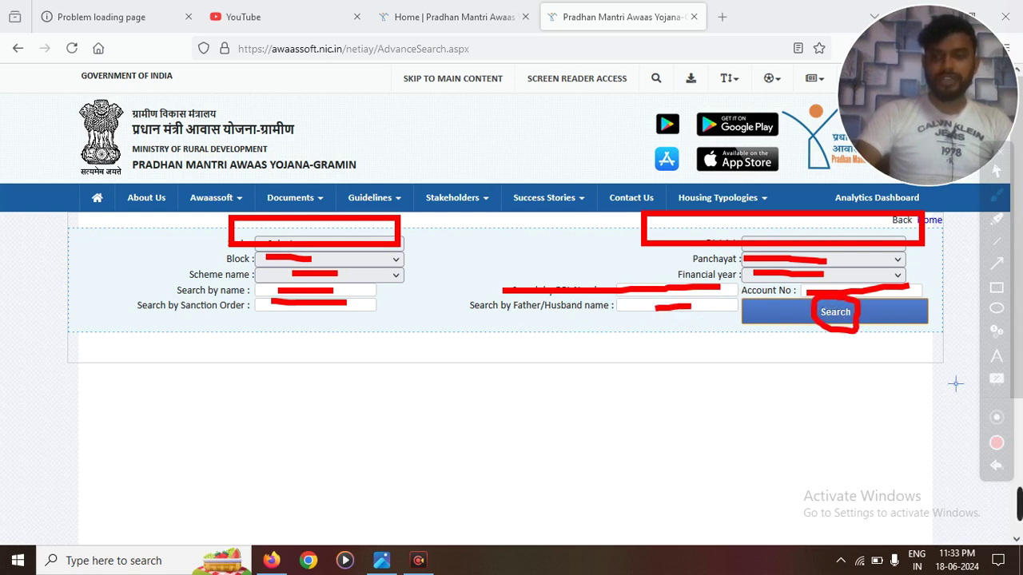
# - Undo all red annotation strokes and rectangles on the advanced search form
pyautogui.click(1003, 466)
pyautogui.click(1003, 467)
pyautogui.click(1003, 467)
pyautogui.click(1003, 466)
pyautogui.click(1003, 467)
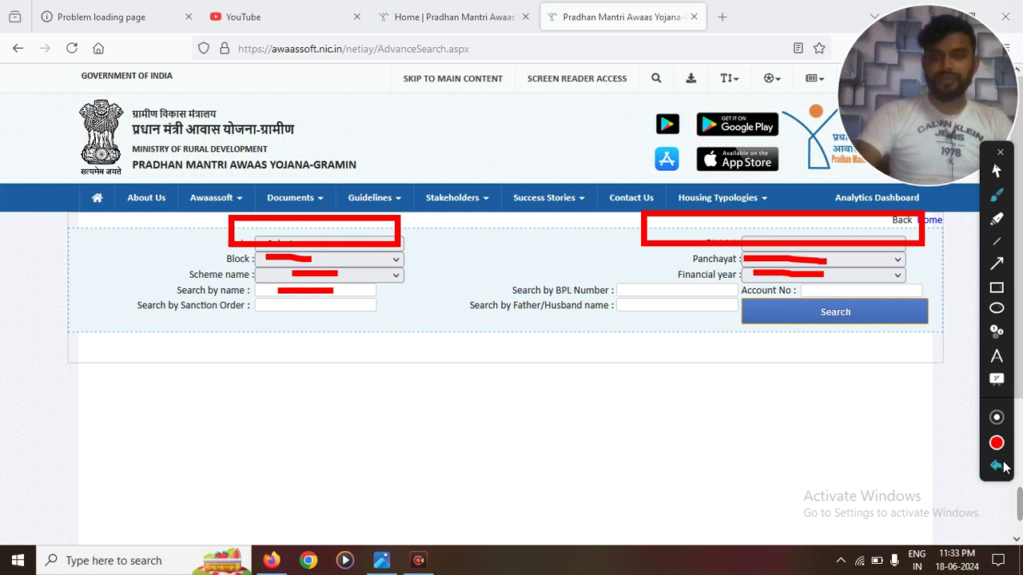
pyautogui.click(1002, 466)
pyautogui.click(1003, 467)
pyautogui.click(1003, 467)
pyautogui.click(1002, 467)
pyautogui.click(1003, 467)
pyautogui.click(1003, 466)
pyautogui.click(1003, 467)
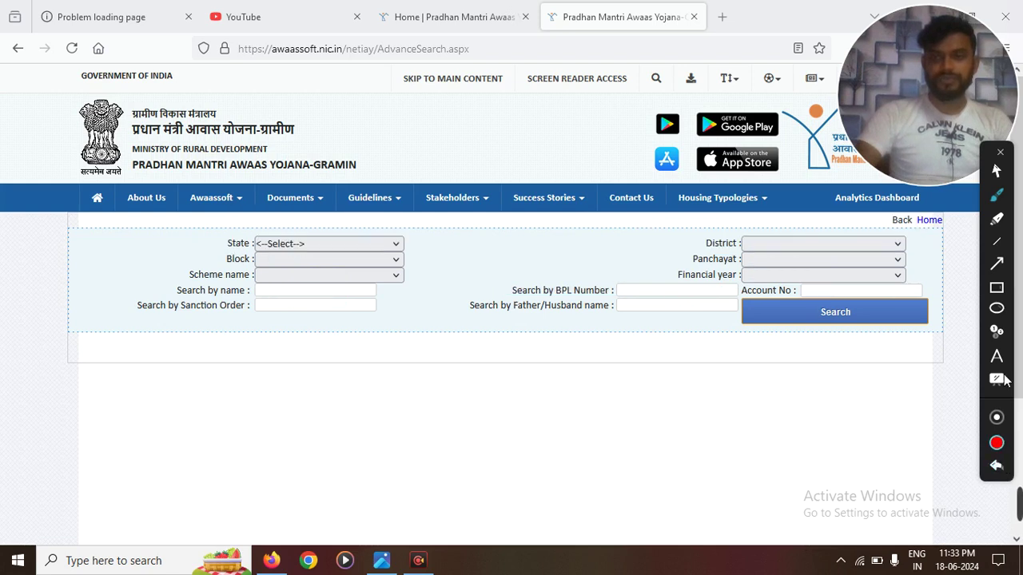
# - Leave annotation drawing and set the State to WEST BENGAL in the search form
pyautogui.click(996, 170)
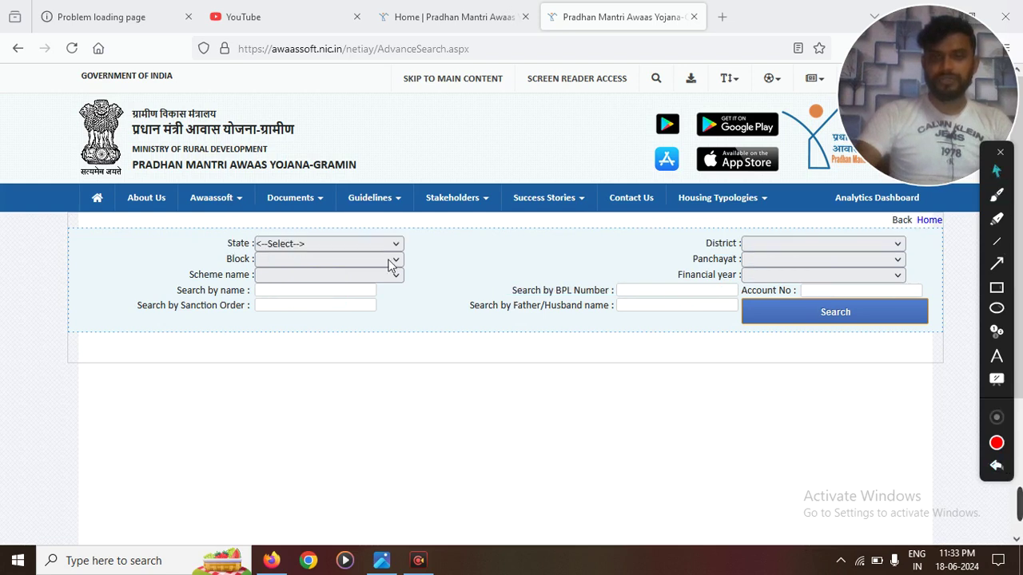
pyautogui.click(296, 246)
pyautogui.scroll(-6, 311, 336)
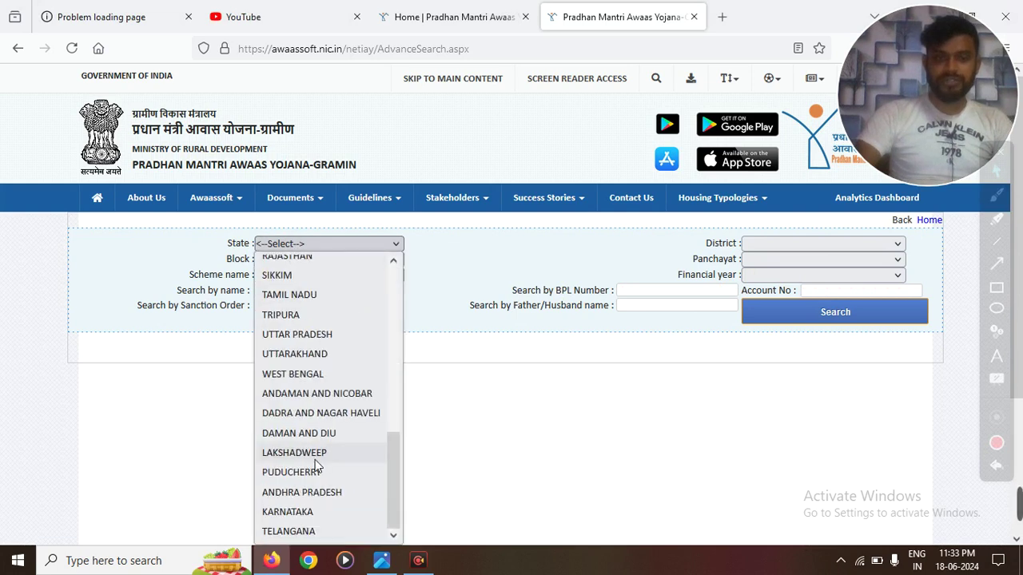
pyautogui.click(274, 372)
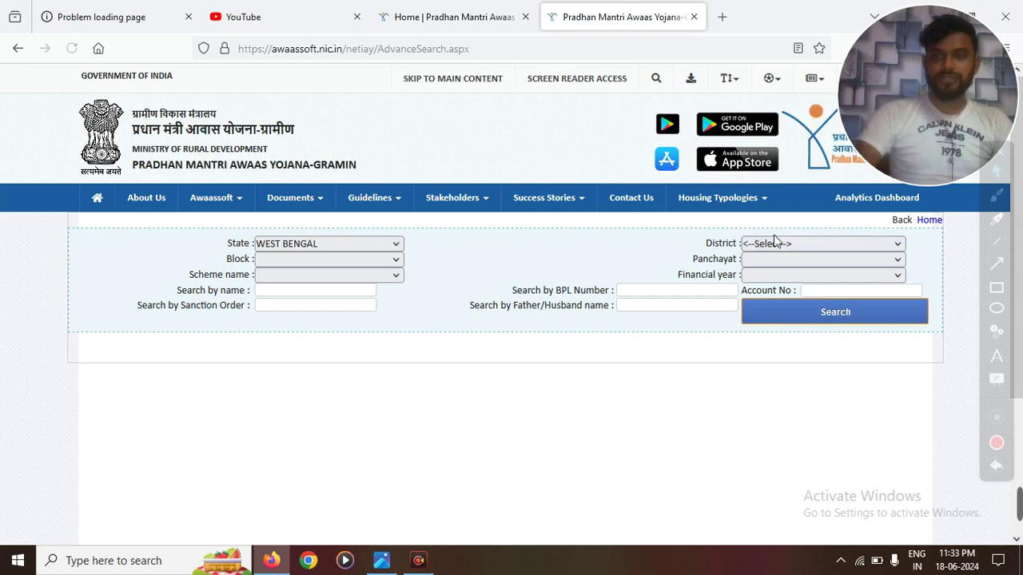
# - Set the District to DINAJPUR DAKSHIN and the Block to GANGARAMPUR in the search form
pyautogui.click(772, 243)
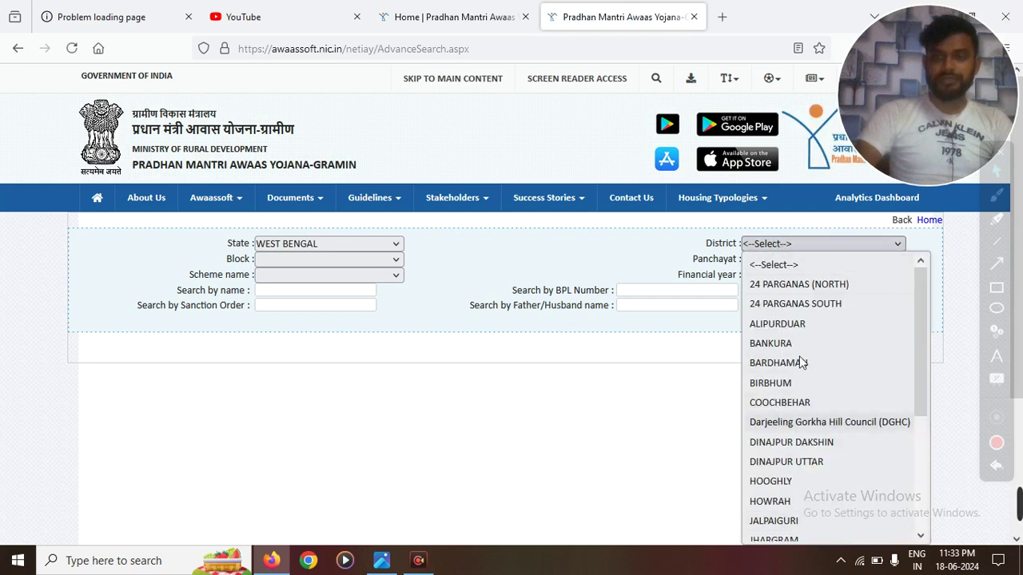
pyautogui.scroll(-2, 800, 353)
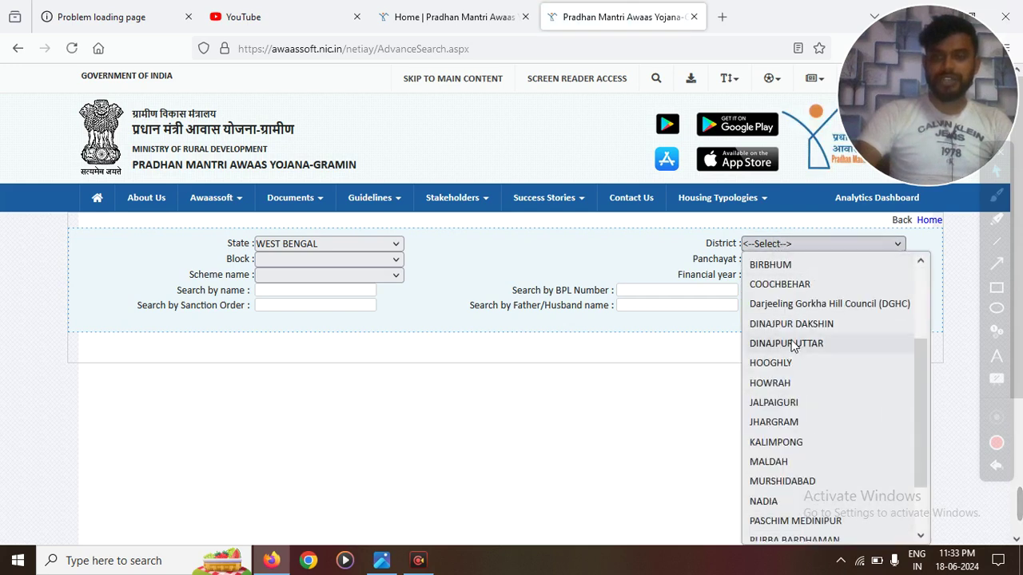
pyautogui.click(773, 326)
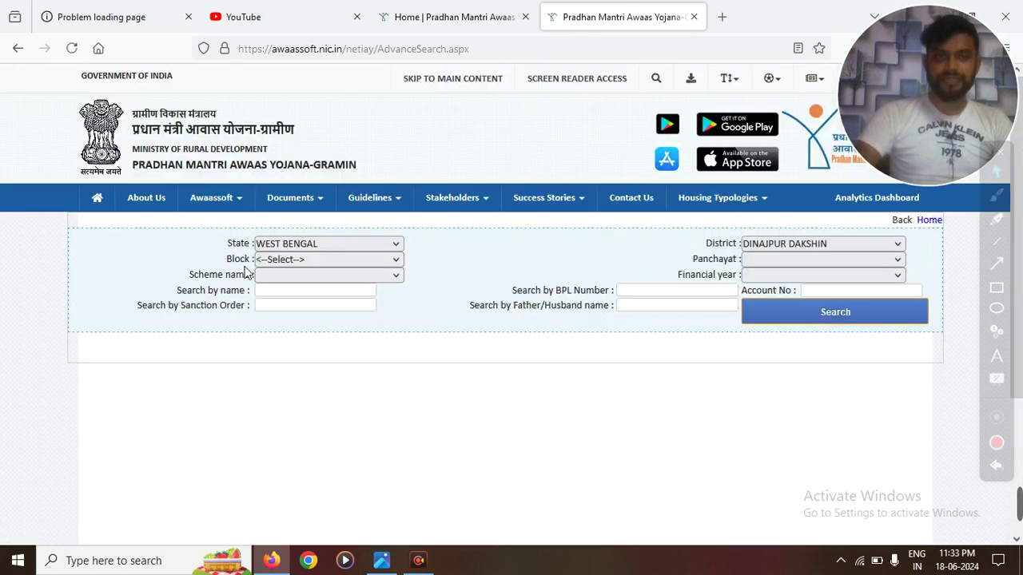
pyautogui.click(276, 260)
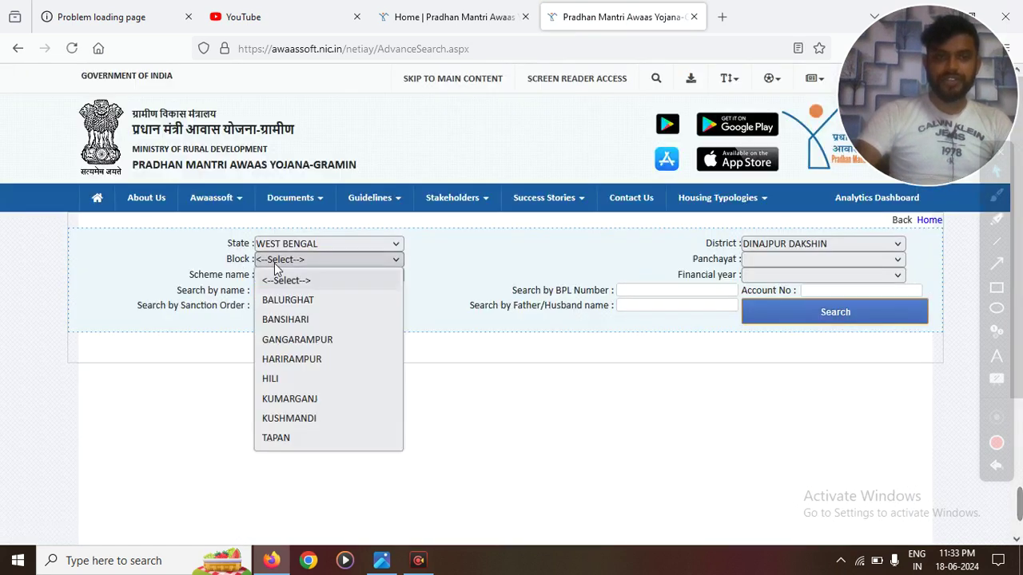
pyautogui.click(292, 339)
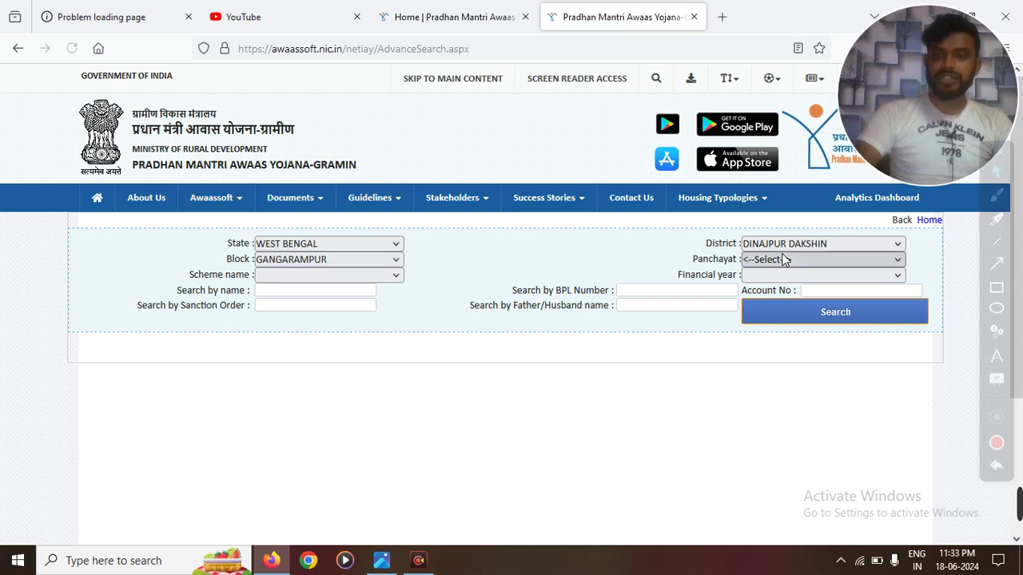
# - Choose GANGARAMPUR as the Panchayat and change the selection to BELBARI-II
pyautogui.click(784, 259)
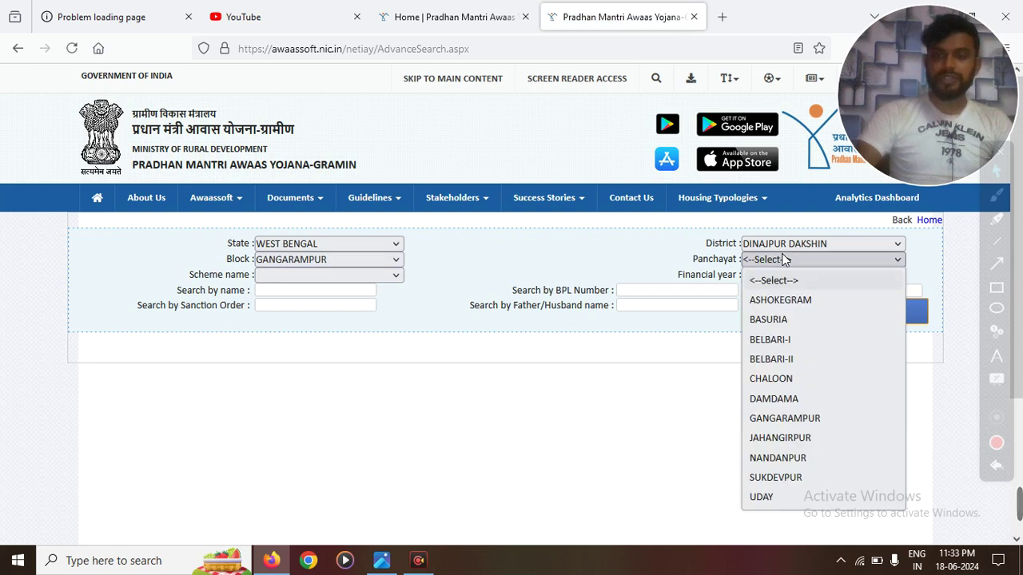
pyautogui.click(784, 418)
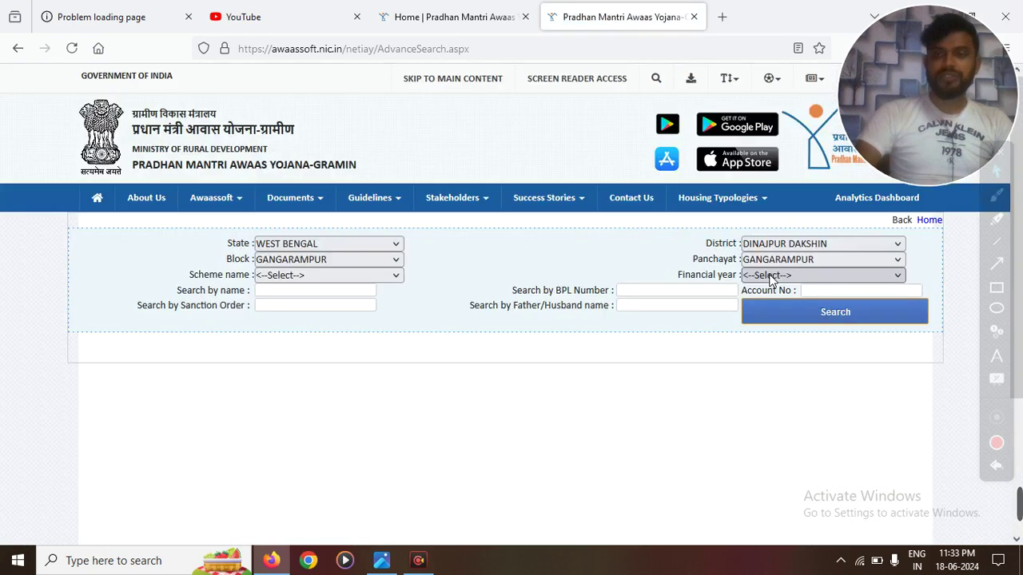
pyautogui.click(767, 262)
pyautogui.click(779, 356)
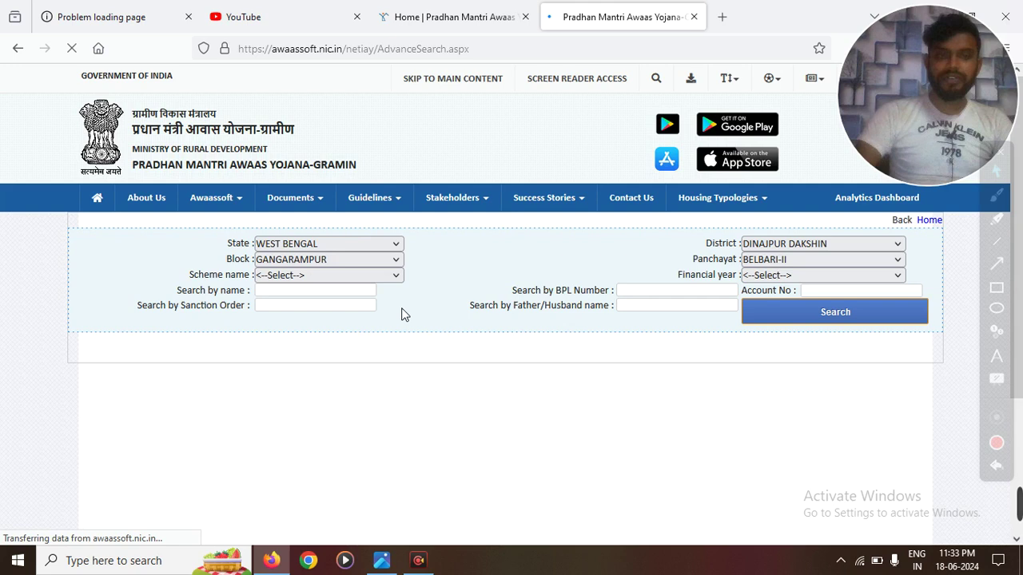
# - Set the Scheme name to Pradhan Mantri Awaas Yojana Gramin and the Financial year to 2023-2024
pyautogui.click(280, 275)
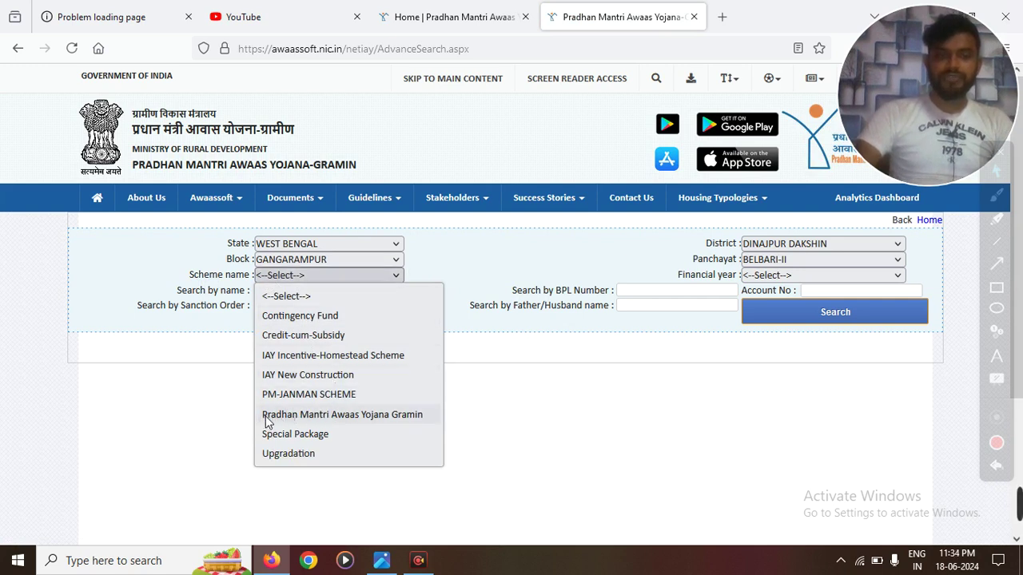
pyautogui.click(314, 417)
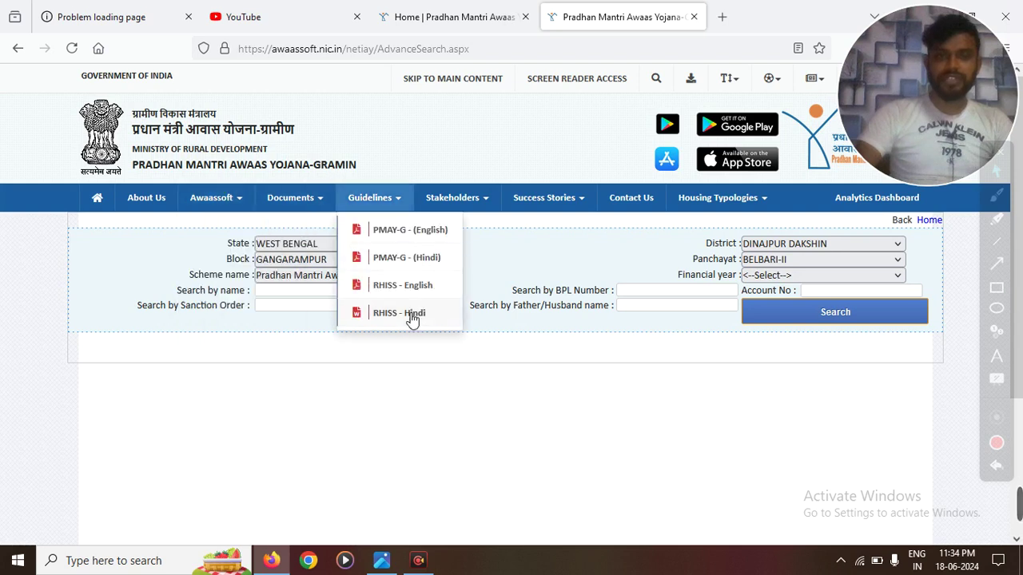
pyautogui.click(773, 277)
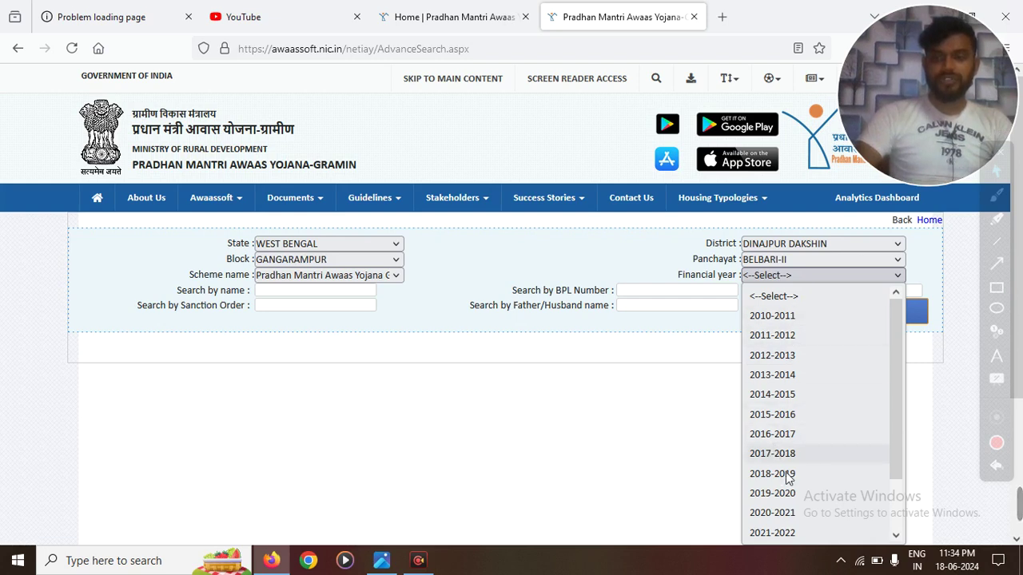
pyautogui.scroll(-2, 776, 480)
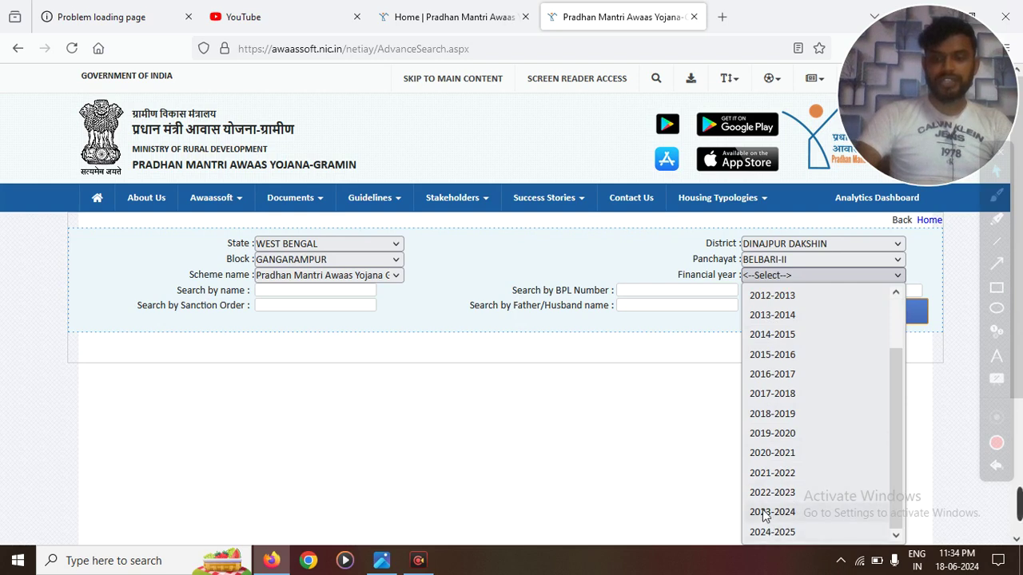
pyautogui.click(769, 512)
# - Enter "abc" as the name to search by and fill in the BPL number
pyautogui.click(274, 295)
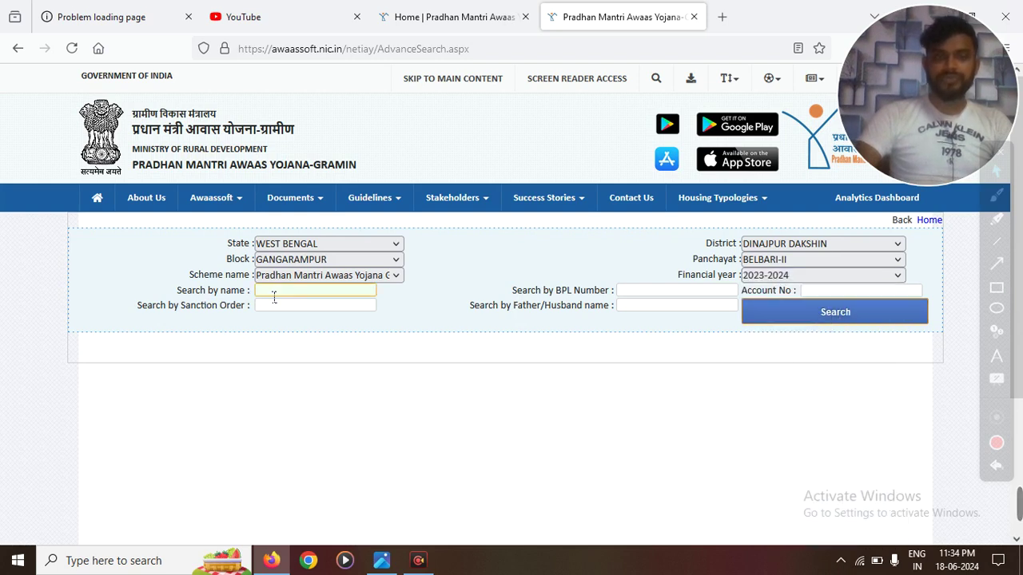
pyautogui.click(274, 295)
pyautogui.click(274, 296)
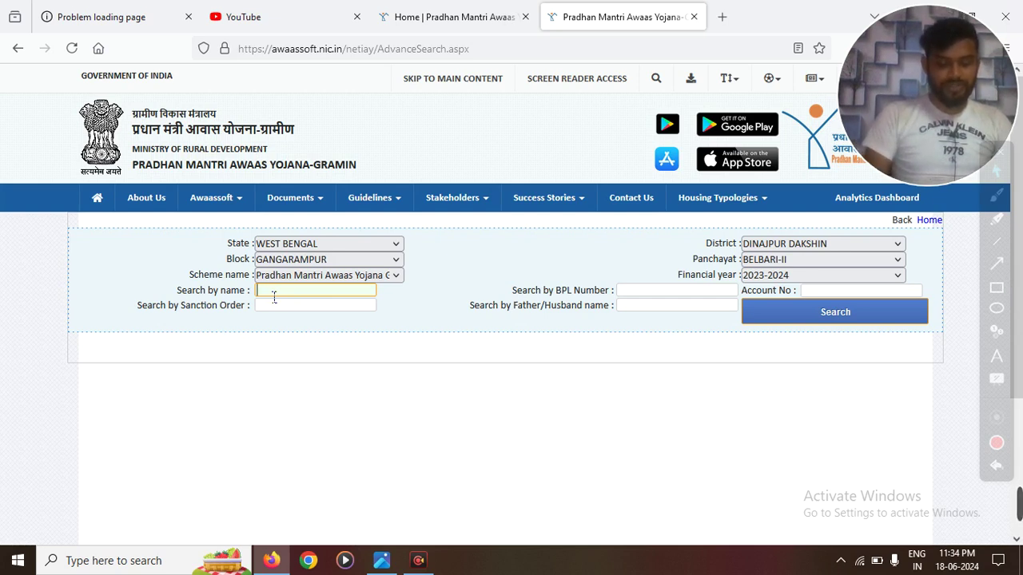
pyautogui.write('abc')
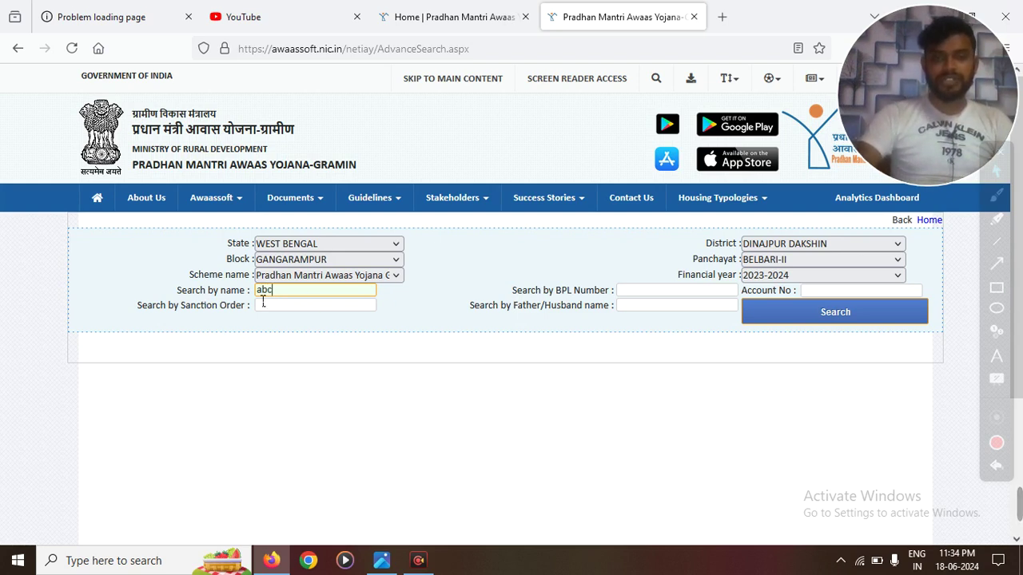
pyautogui.click(676, 292)
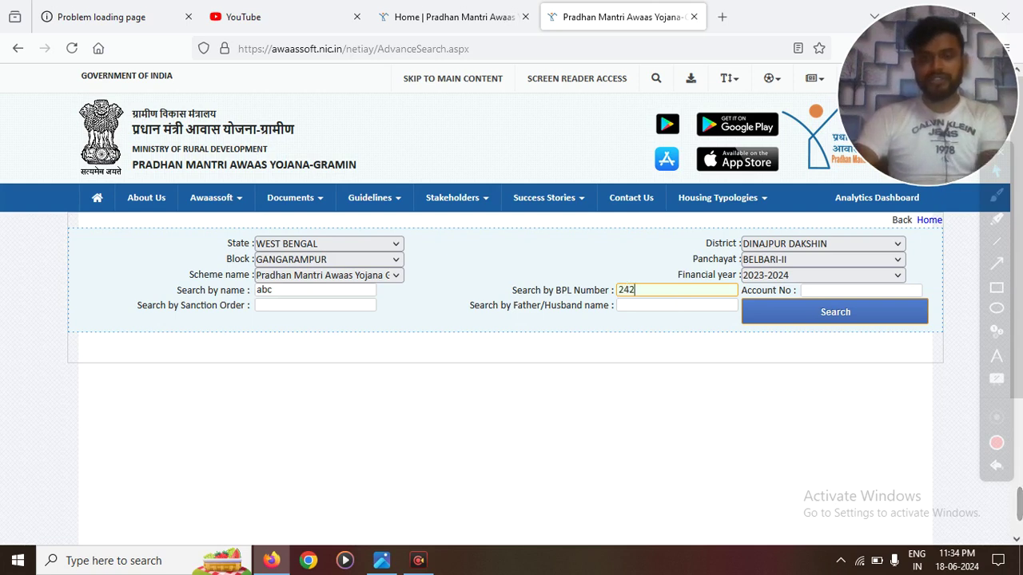
# - Enter the beneficiary's account number in the search form
pyautogui.click(827, 291)
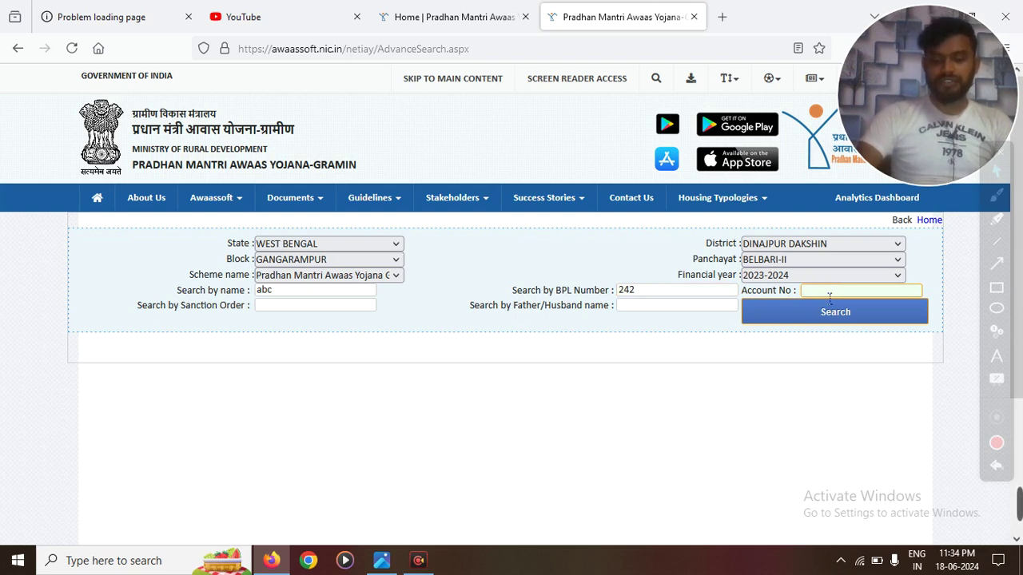
pyautogui.write('121212121')
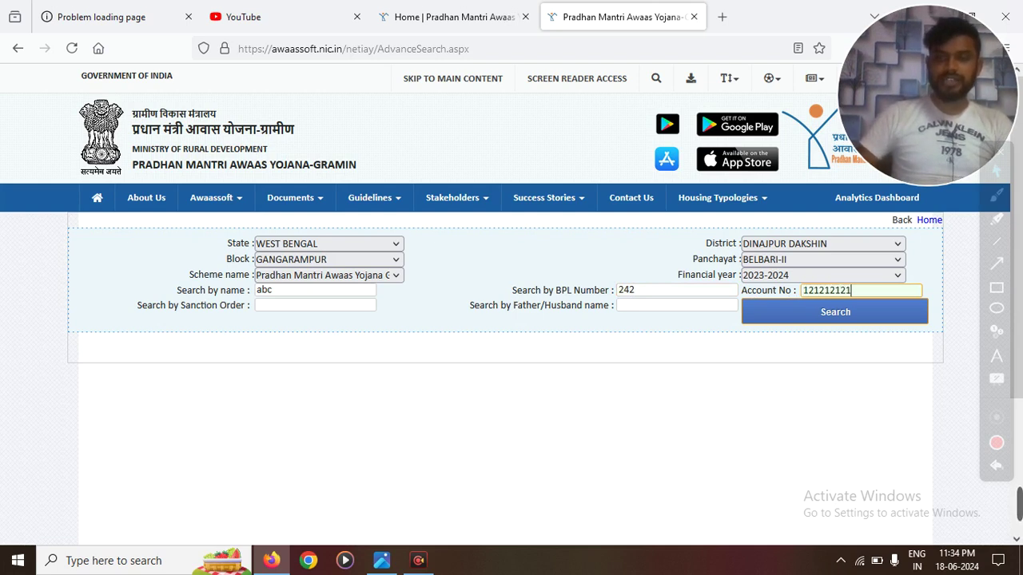
pyautogui.write('2122')
pyautogui.click(942, 310)
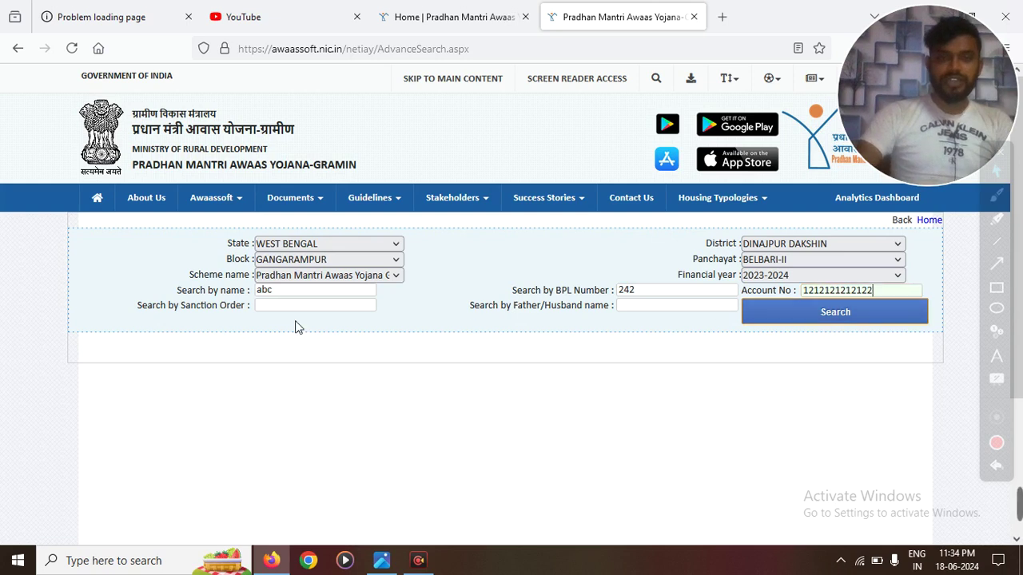
# - Leave the Sanction Order field empty and enter "dfgdgdfg" as the Father/Husband name
pyautogui.click(272, 311)
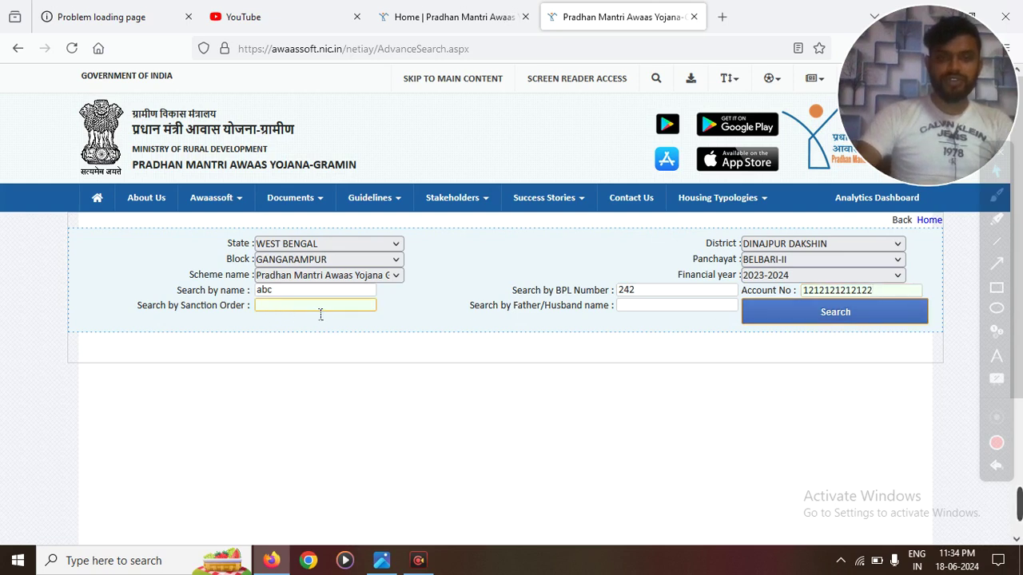
pyautogui.click(646, 316)
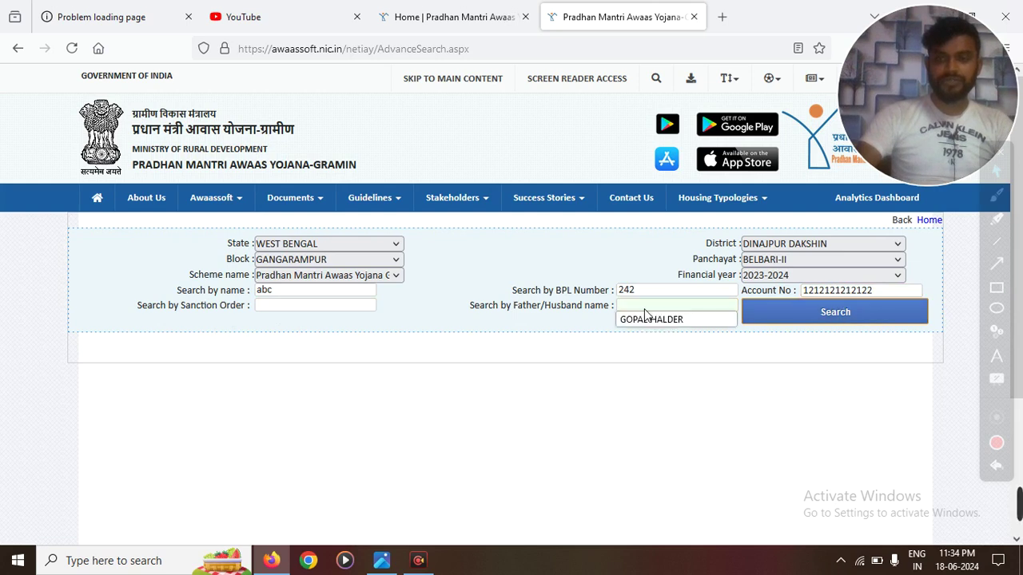
pyautogui.click(636, 311)
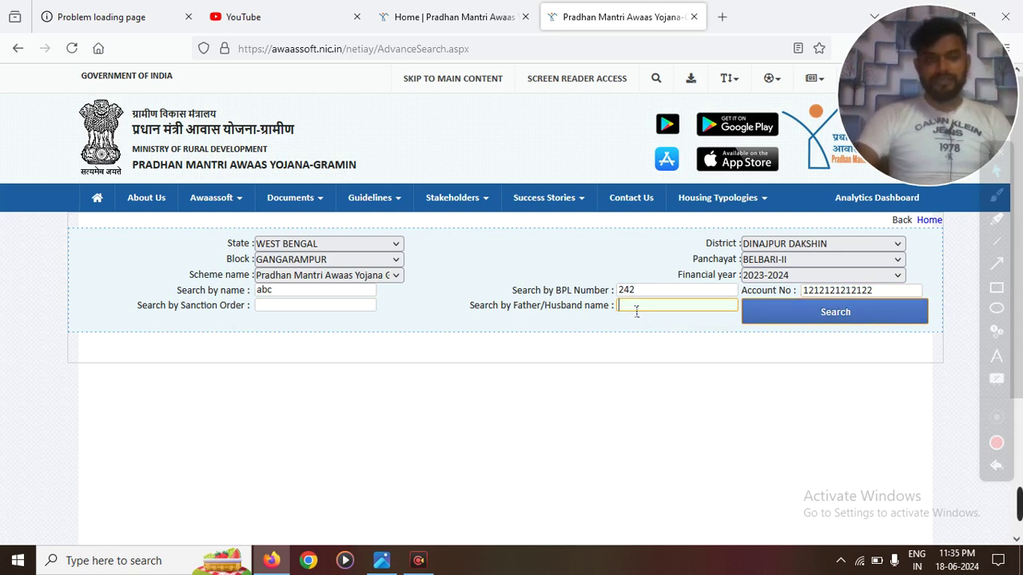
pyautogui.write('dfgdgdfg')
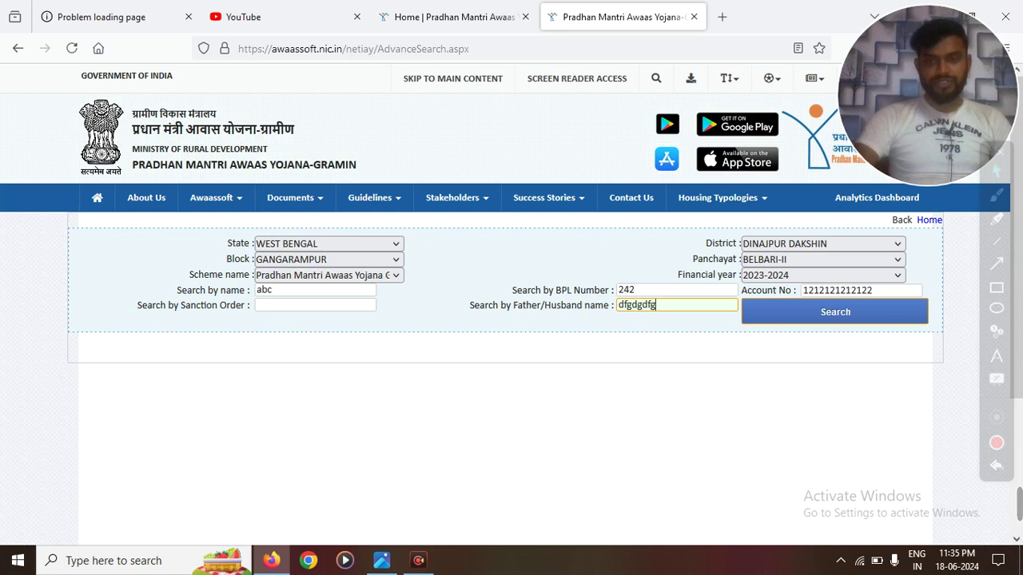
pyautogui.click(689, 370)
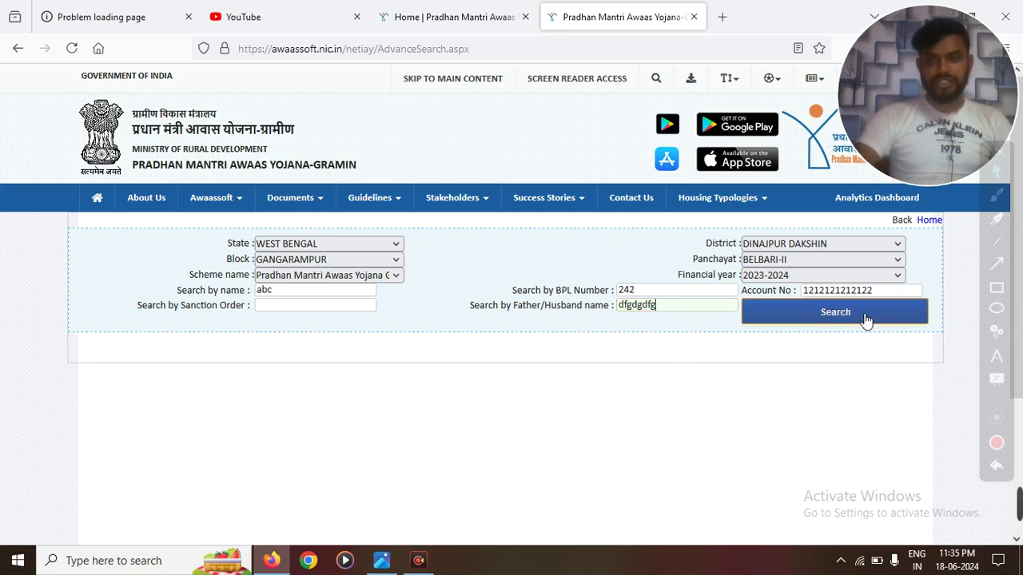
# - Circle Search with a red annotation ellipse, undo the ellipse and leave annotation drawing
pyautogui.click(996, 309)
pyautogui.moveTo(811, 297); pyautogui.dragTo(882, 342)
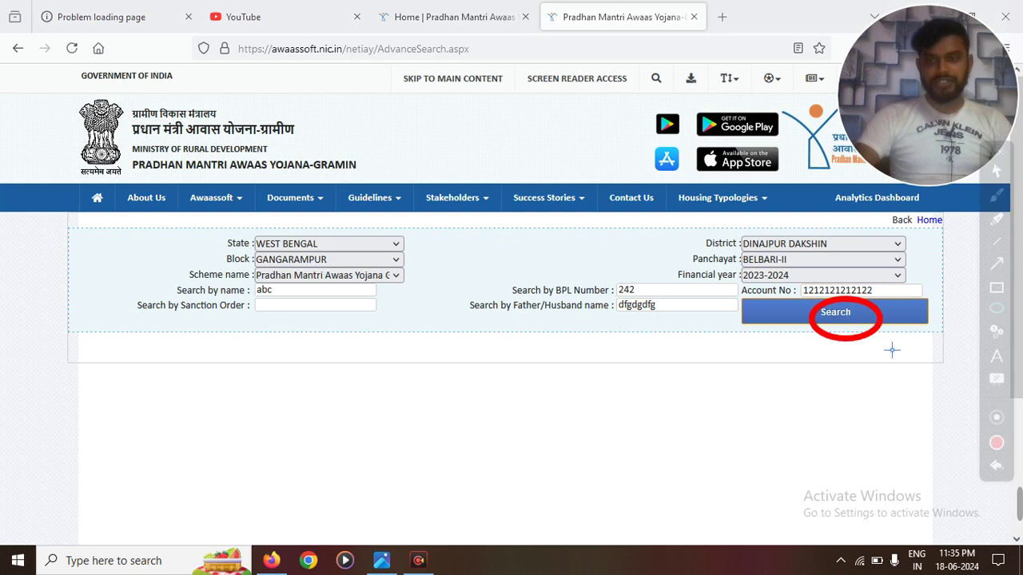
pyautogui.click(999, 465)
pyautogui.click(993, 173)
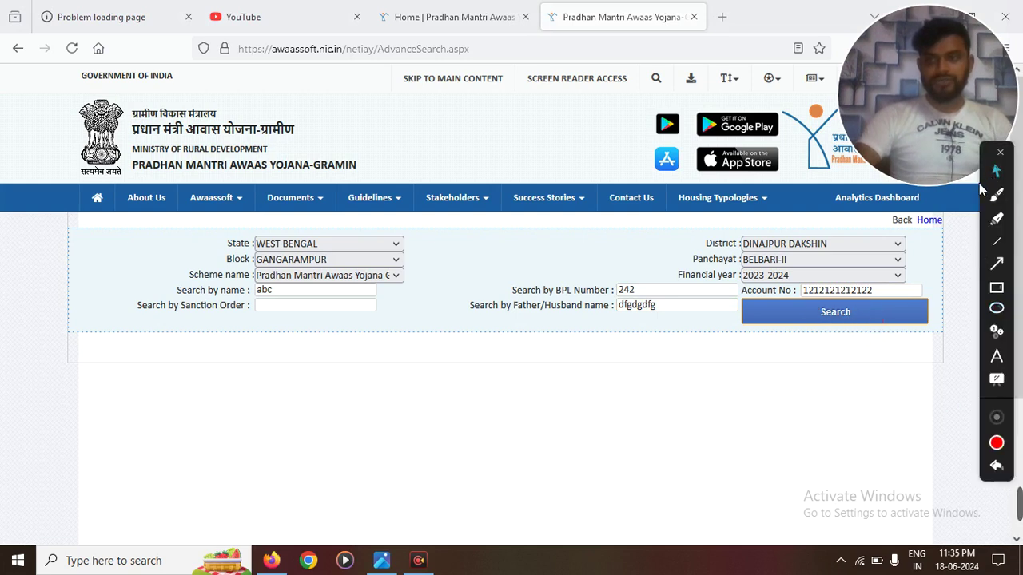
# - Run the advanced search and open the IAY/PMAYG Beneficiary page at its Registration Number field
pyautogui.click(849, 317)
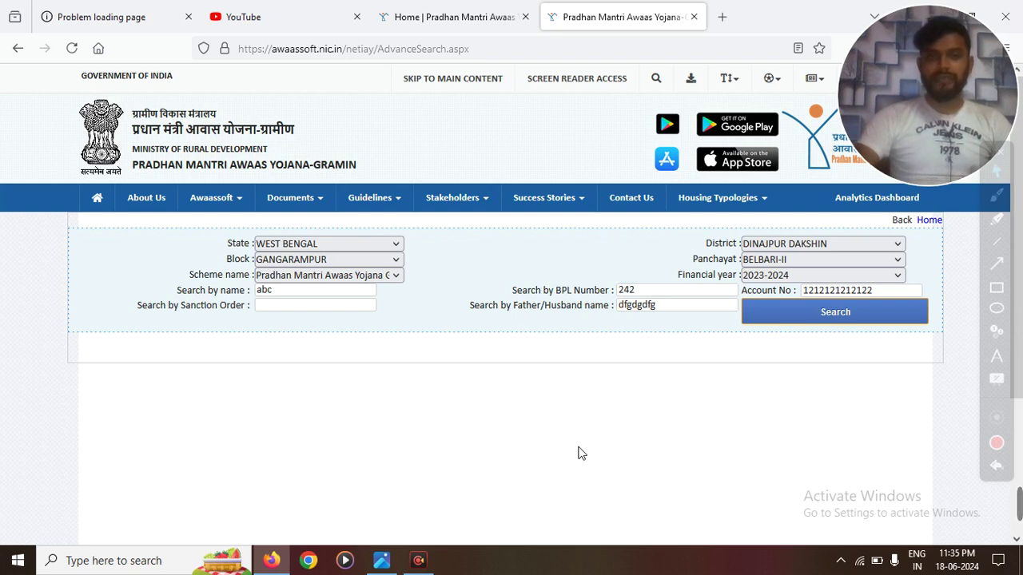
pyautogui.moveTo(422, 201)
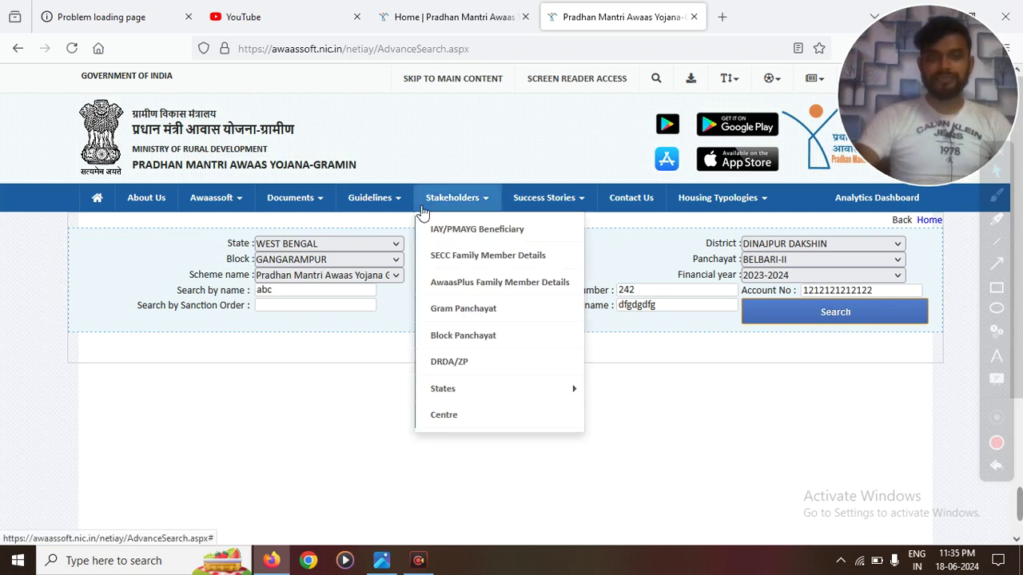
pyautogui.click(480, 236)
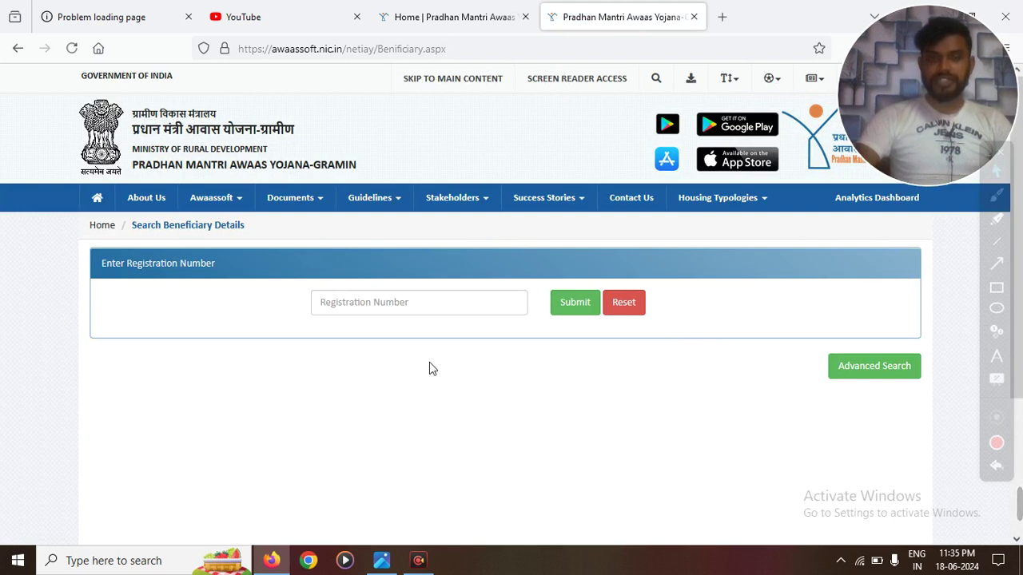
pyautogui.click(340, 314)
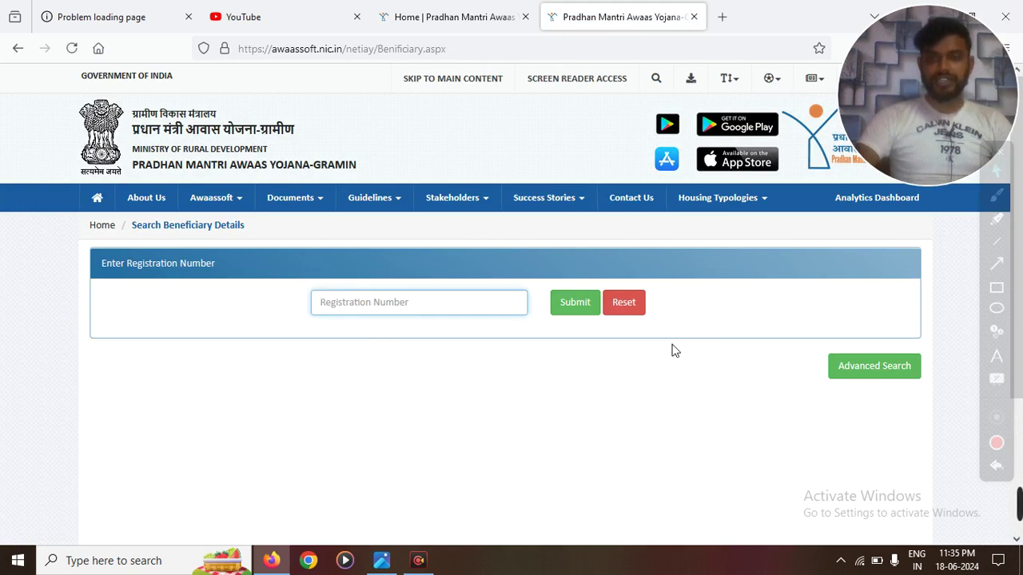
# - Outline the Registration Number field and Submit with red annotation rectangles, undo both and leave annotation drawing
pyautogui.click(996, 290)
pyautogui.moveTo(304, 294)
pyautogui.mouseDown()
pyautogui.moveTo(541, 347)
pyautogui.moveTo(547, 339)
pyautogui.mouseUp()
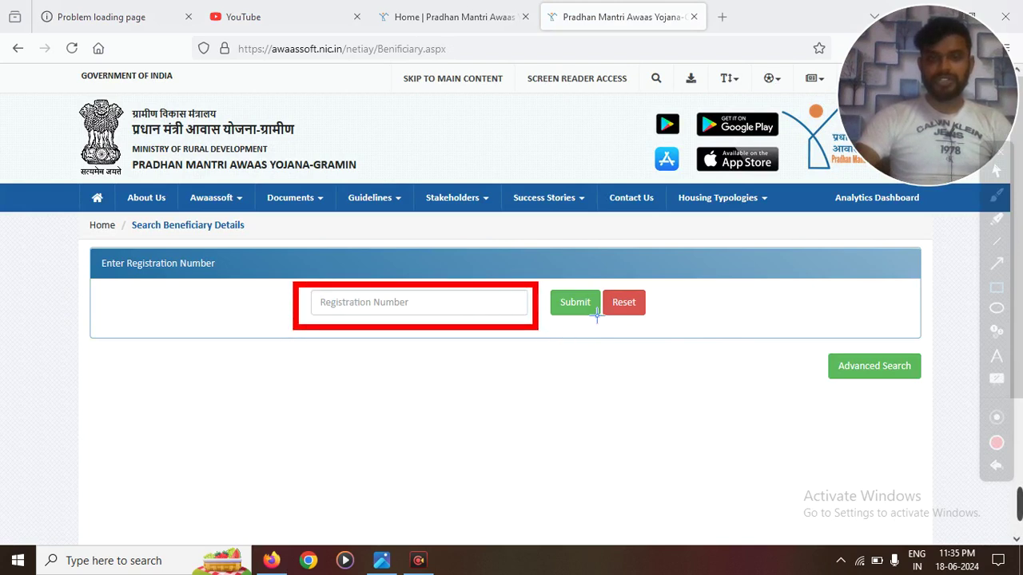
pyautogui.moveTo(541, 290); pyautogui.dragTo(615, 339)
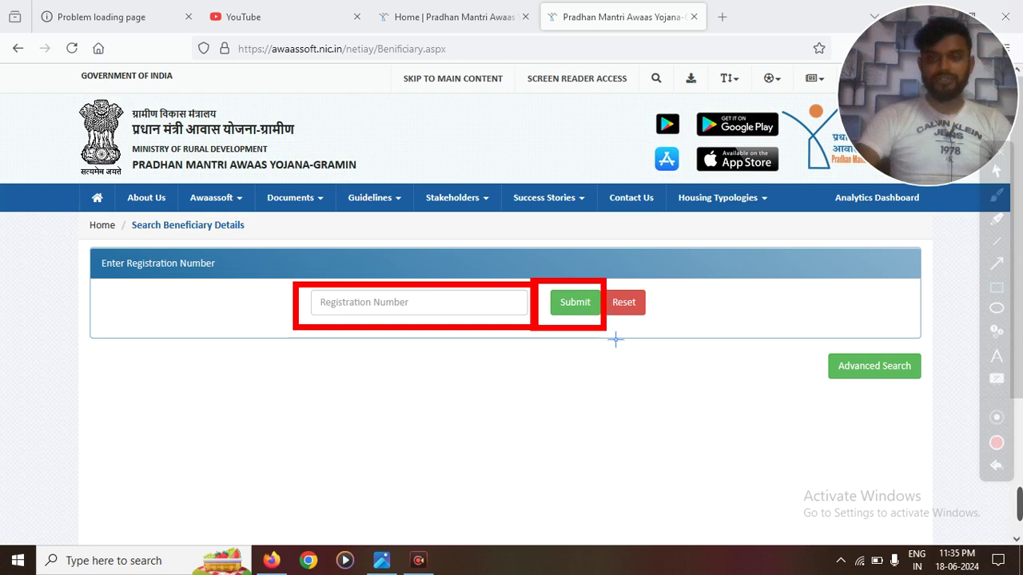
pyautogui.click(997, 465)
pyautogui.click(996, 466)
pyautogui.click(996, 170)
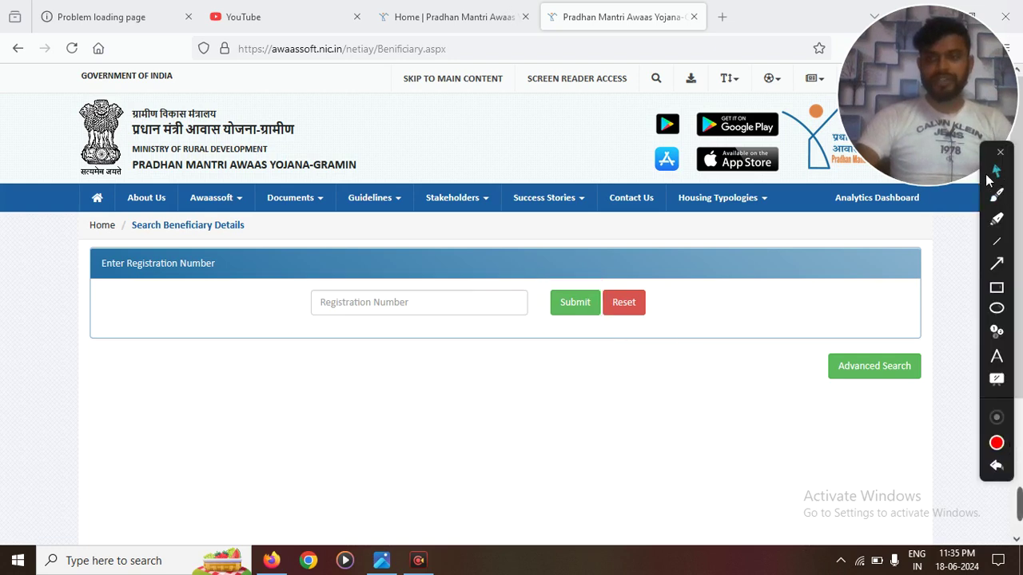
# - Submit the beneficiary search with the Registration Number field left empty
pyautogui.click(566, 301)
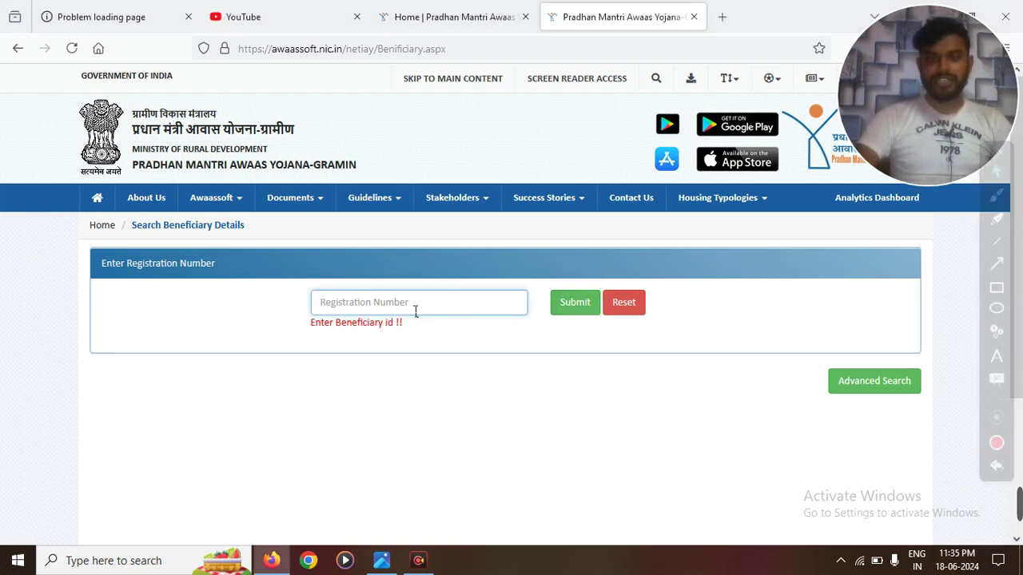